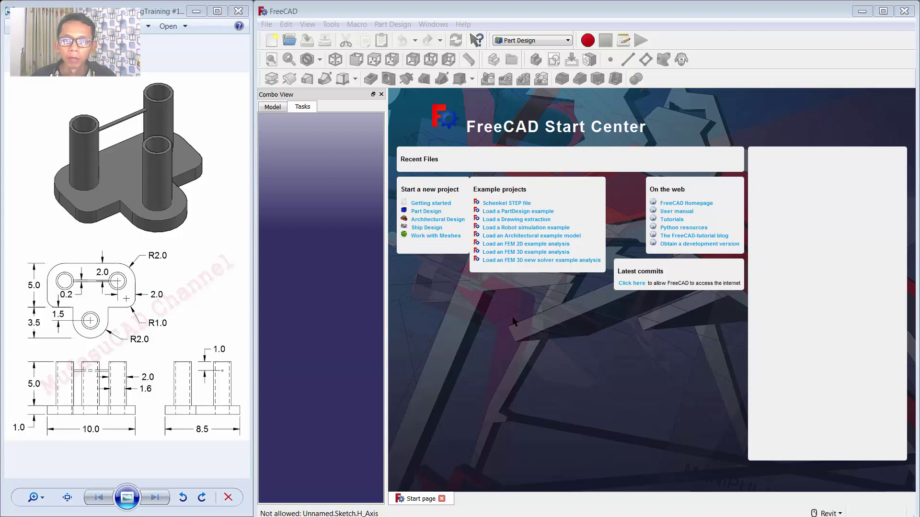
Step: Create a new document and start a Part Design sketch on the XY_Plane
click(271, 40)
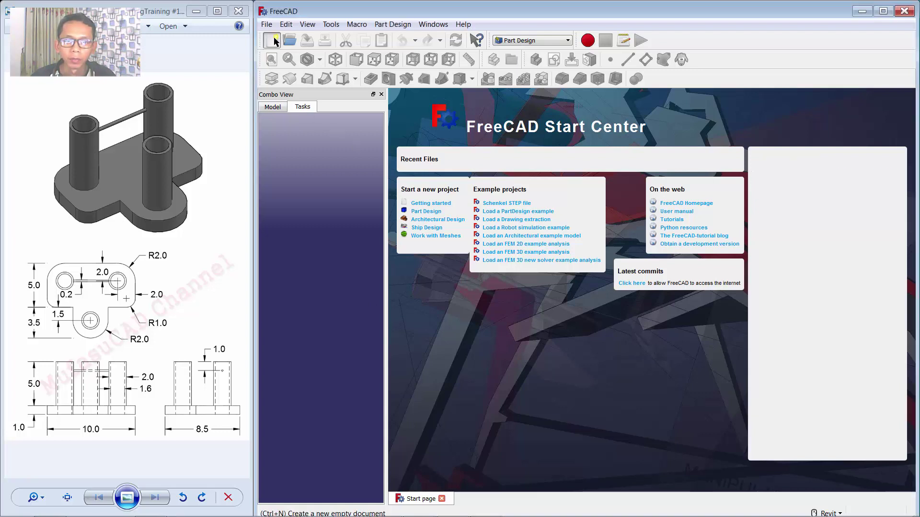
click(532, 41)
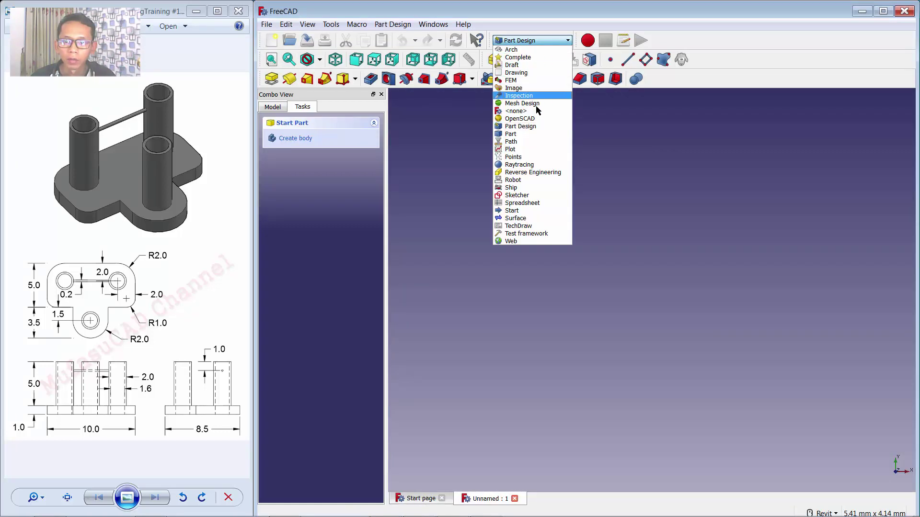
click(523, 127)
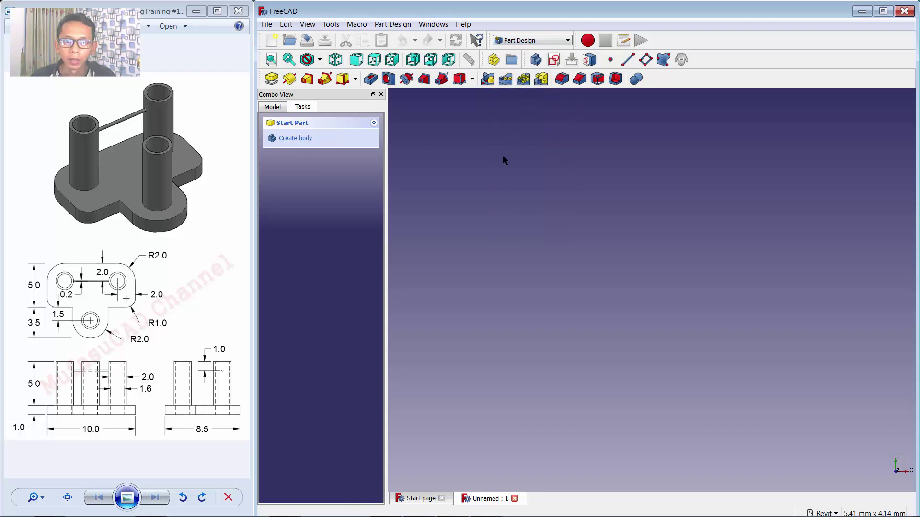
click(555, 61)
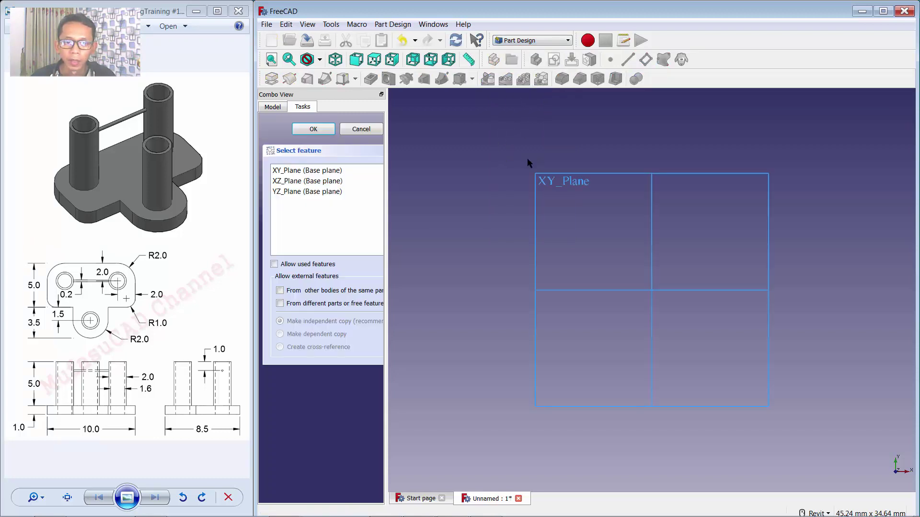
click(297, 172)
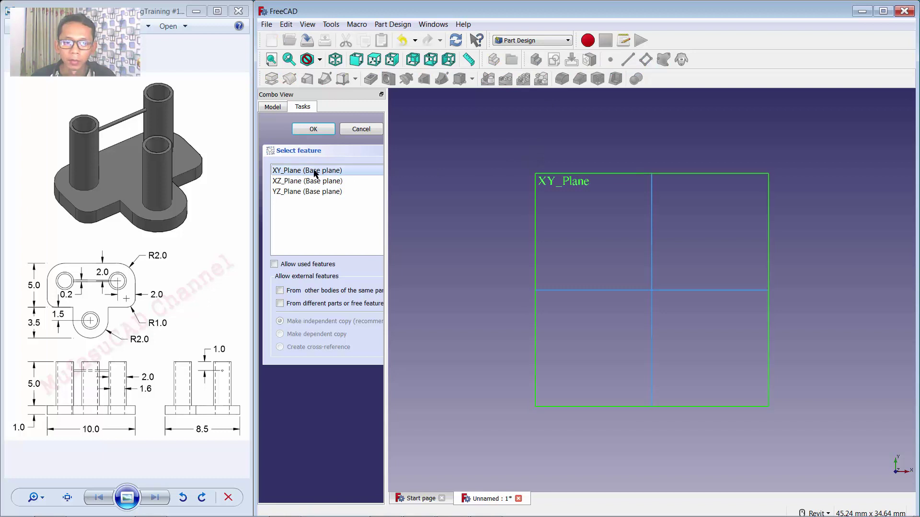
click(313, 128)
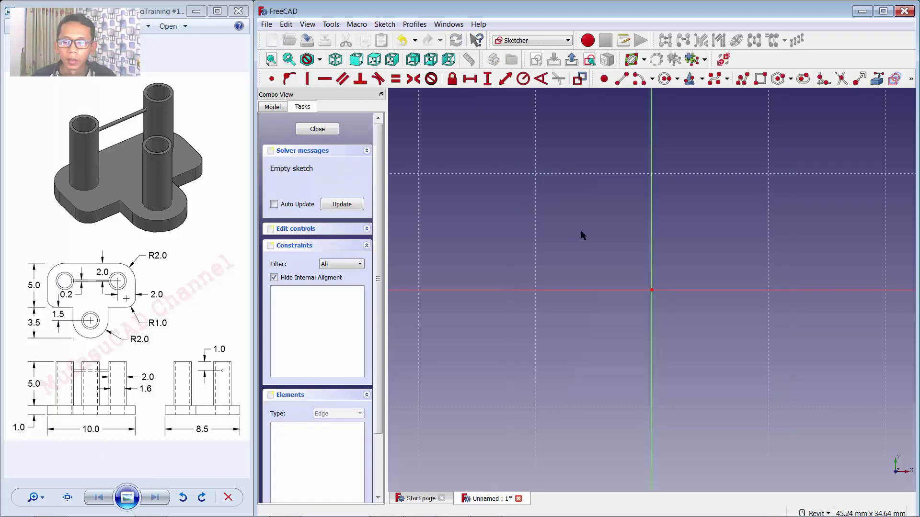
Step: Draw a closed eight-line polyline: a wide rectangle with a narrower tab below
click(738, 84)
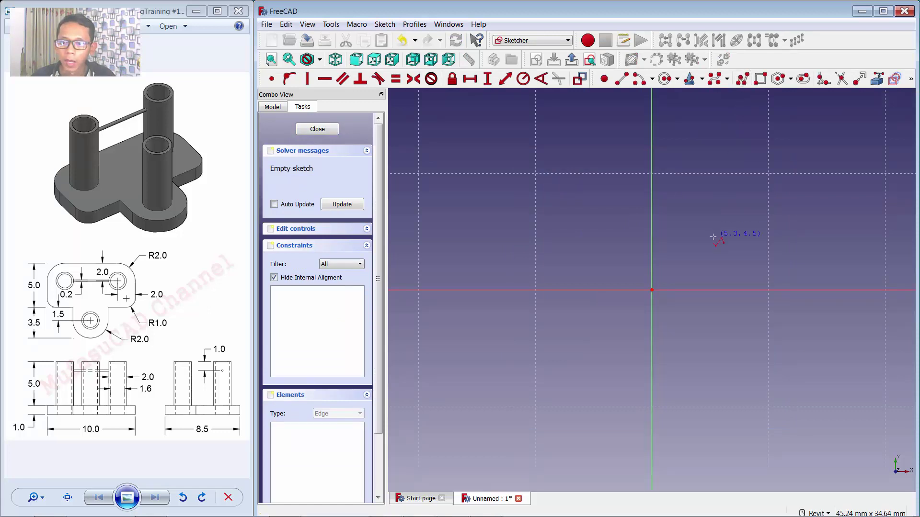
click(606, 235)
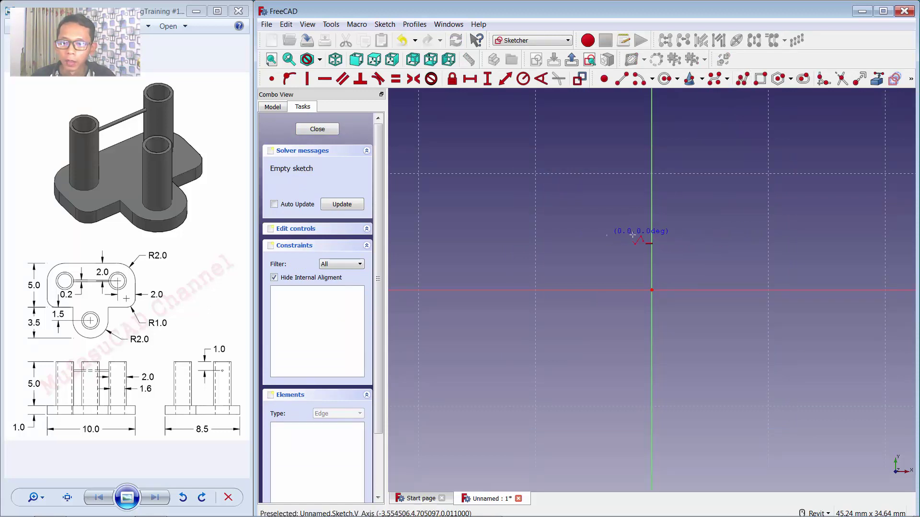
click(723, 235)
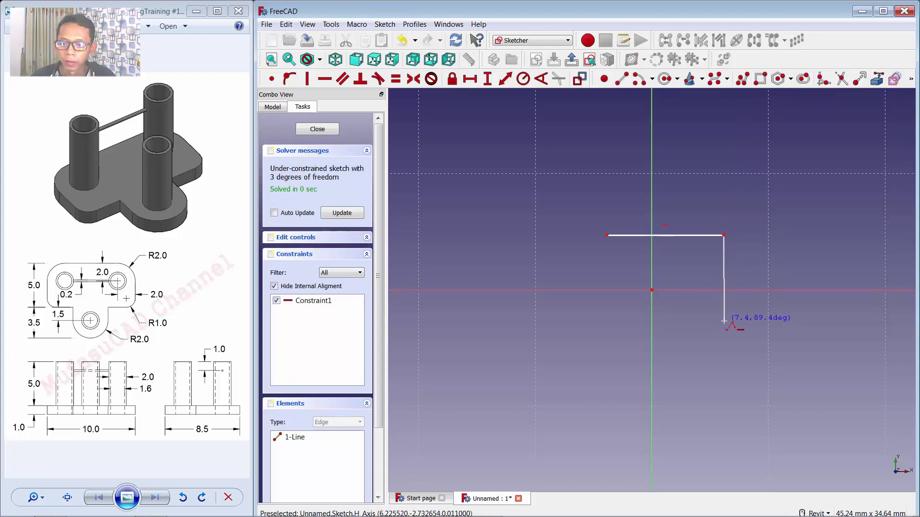
click(717, 321)
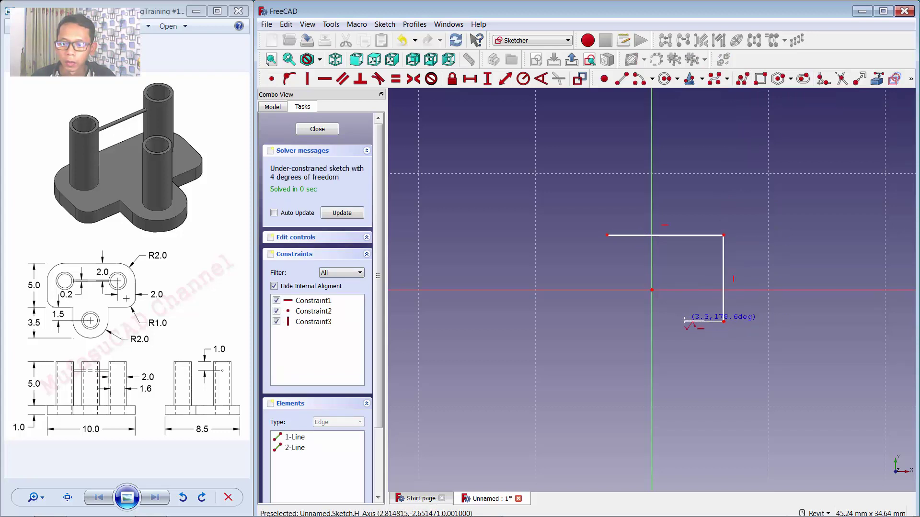
click(684, 321)
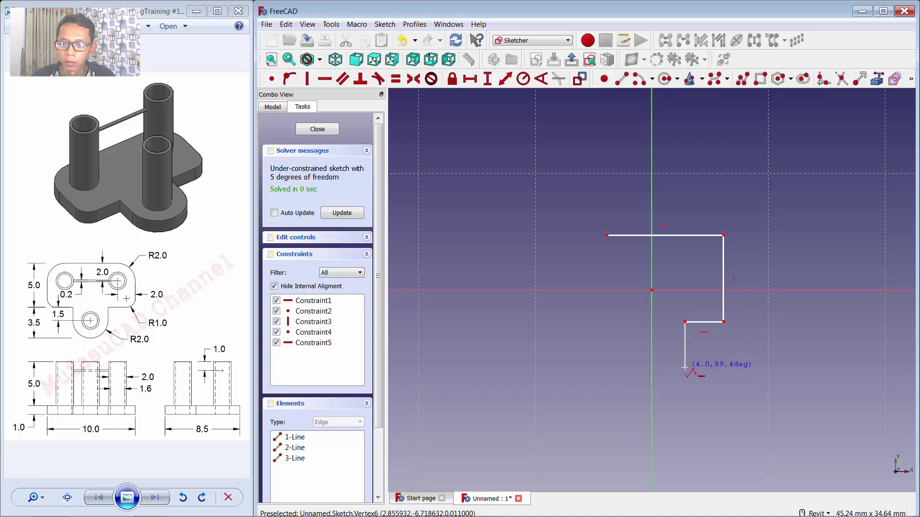
click(685, 368)
click(639, 368)
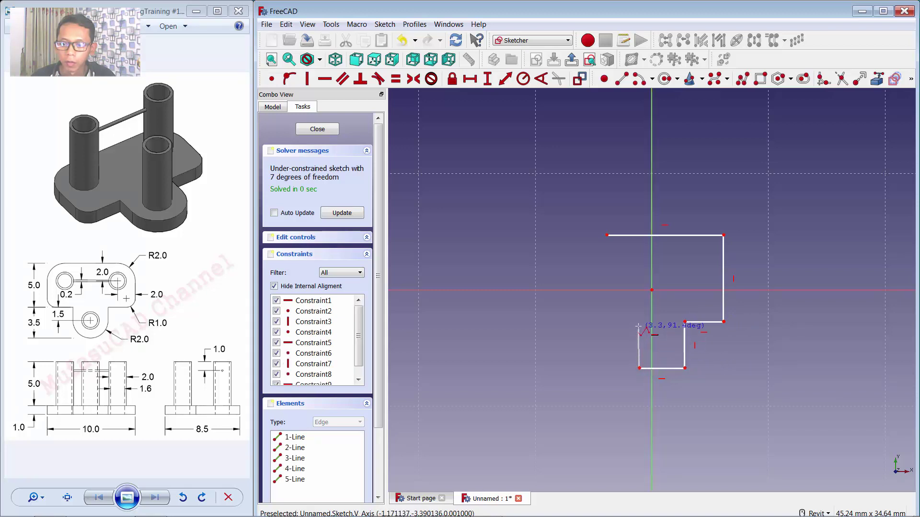
click(639, 322)
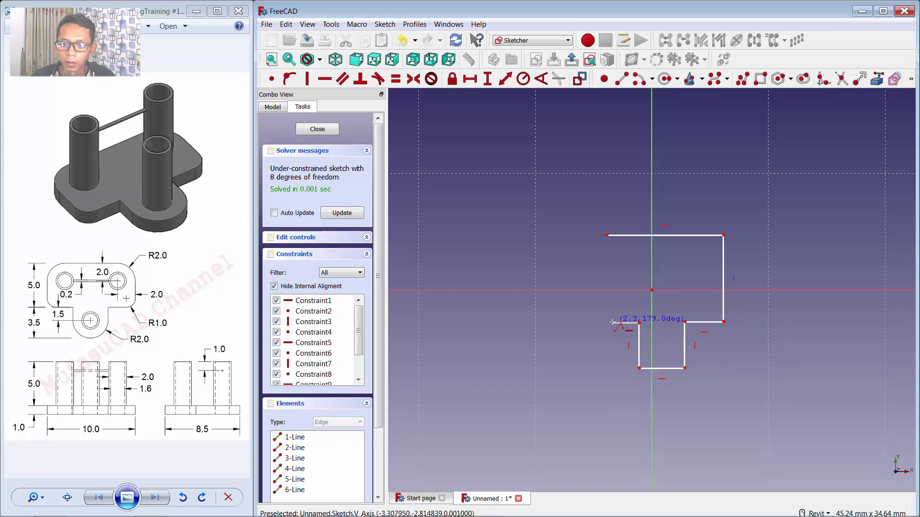
click(610, 323)
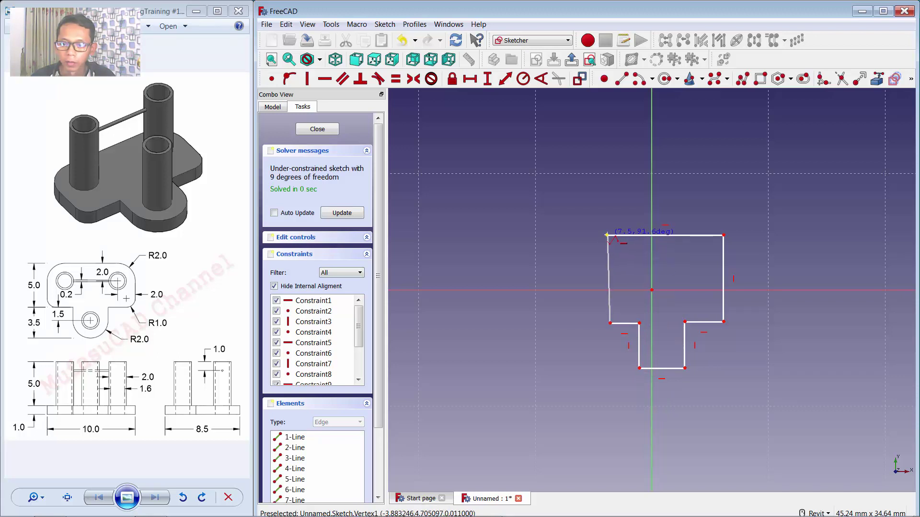
click(607, 234)
scroll(731, 309, up, 2)
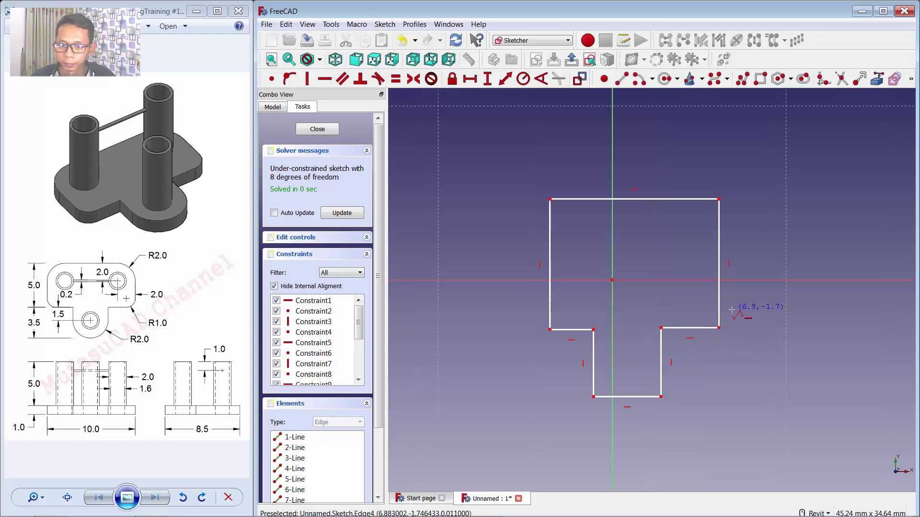
scroll(732, 310, up, 2)
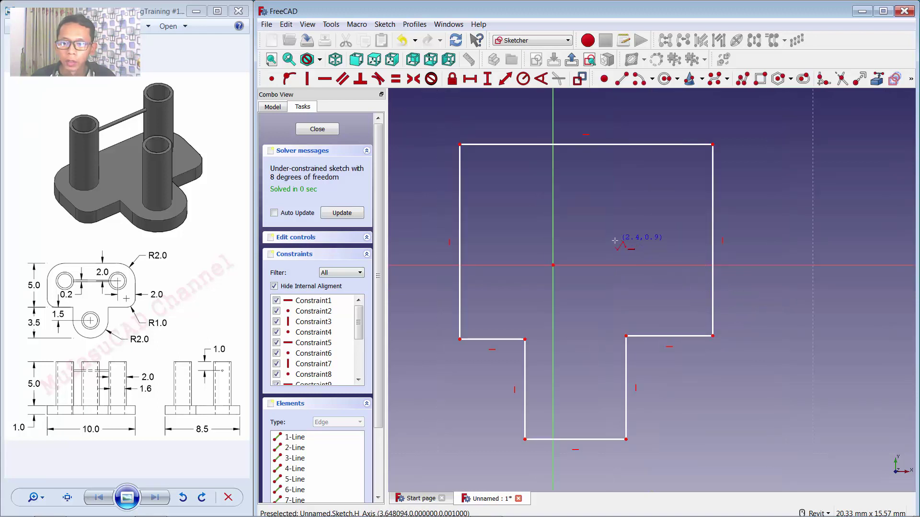
middle_drag(622, 240, 643, 247)
right_click(563, 214)
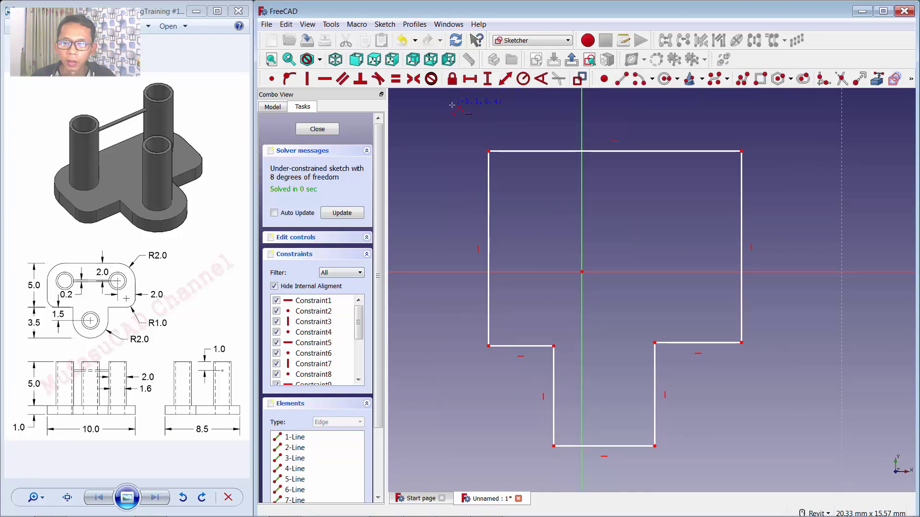
Step: Set horizontal distances: 10 mm top width, 4 mm tab width, 3 mm left ledge
click(474, 81)
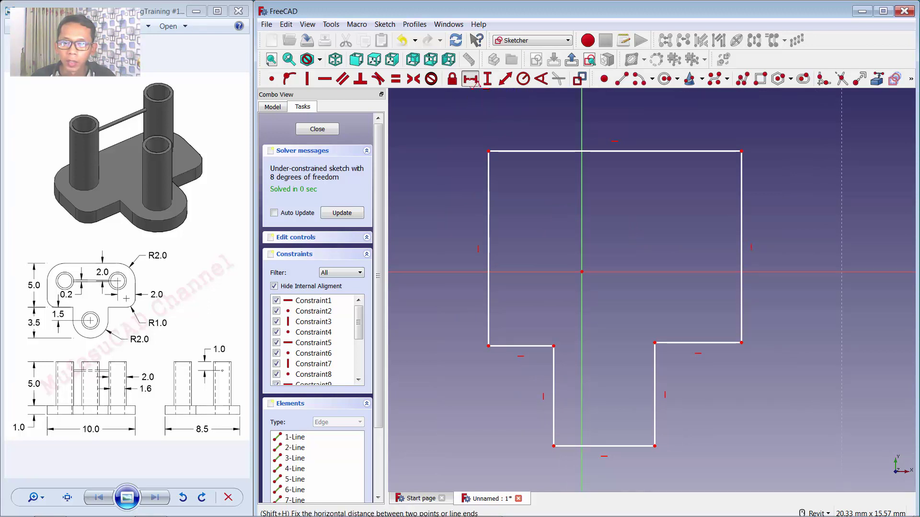
click(615, 151)
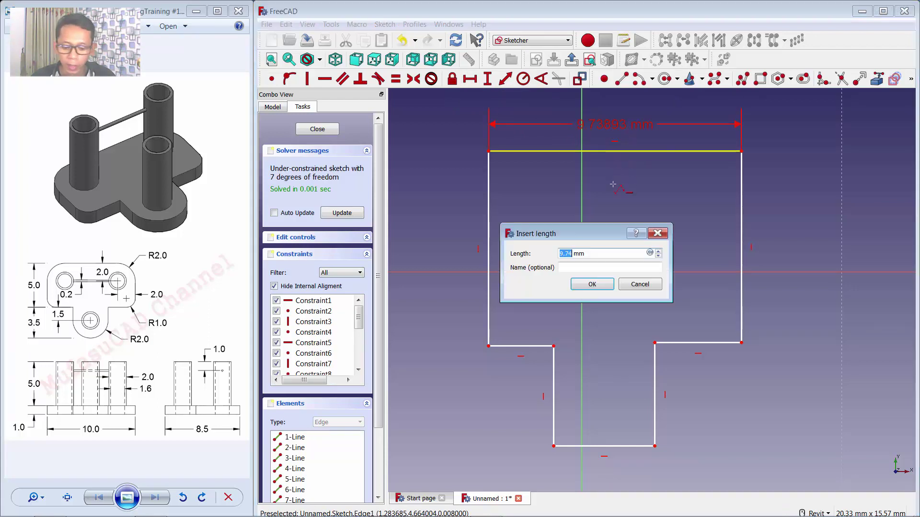
text(10)
click(594, 284)
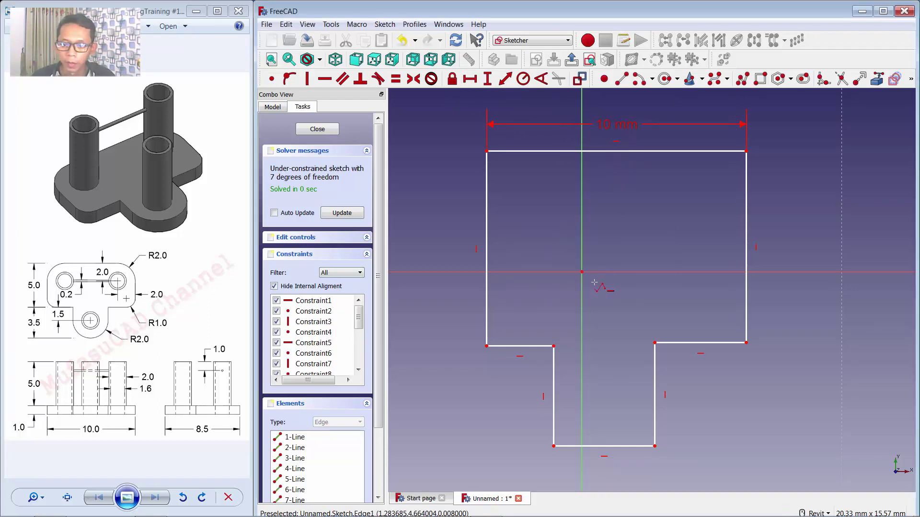
click(618, 446)
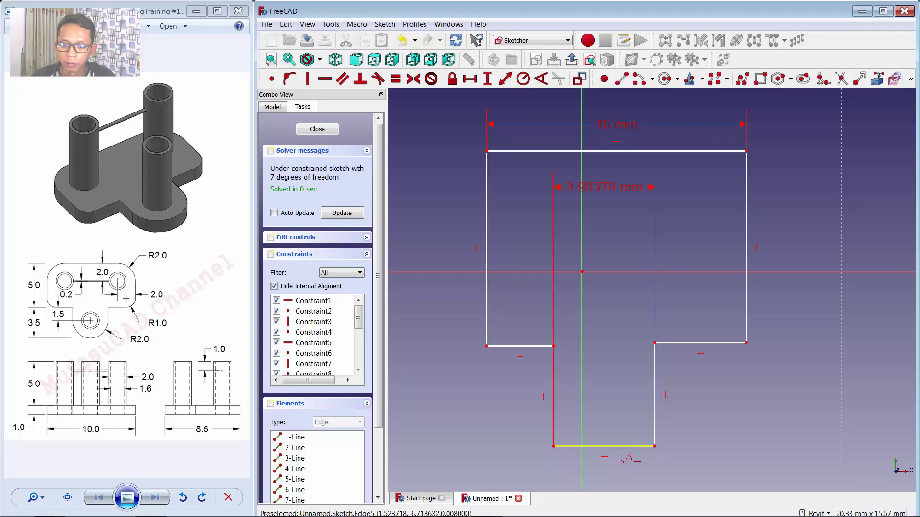
text(4)
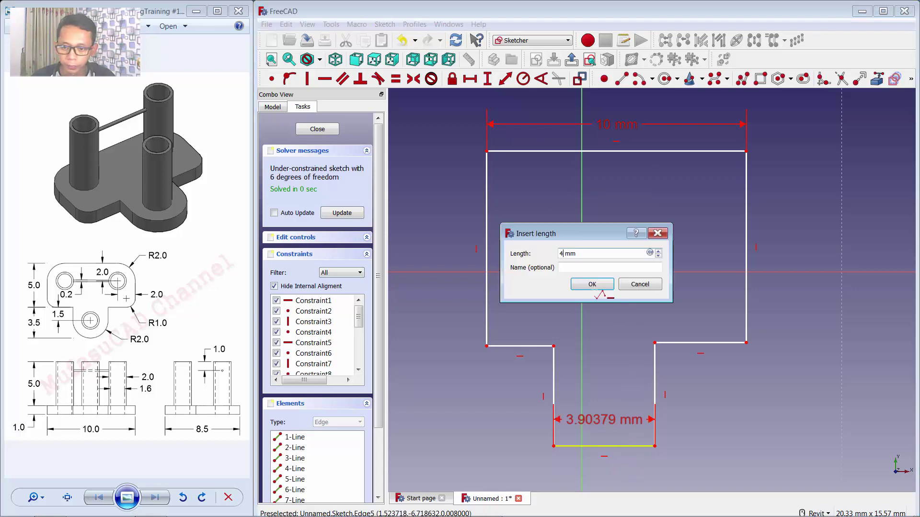
click(593, 285)
click(539, 346)
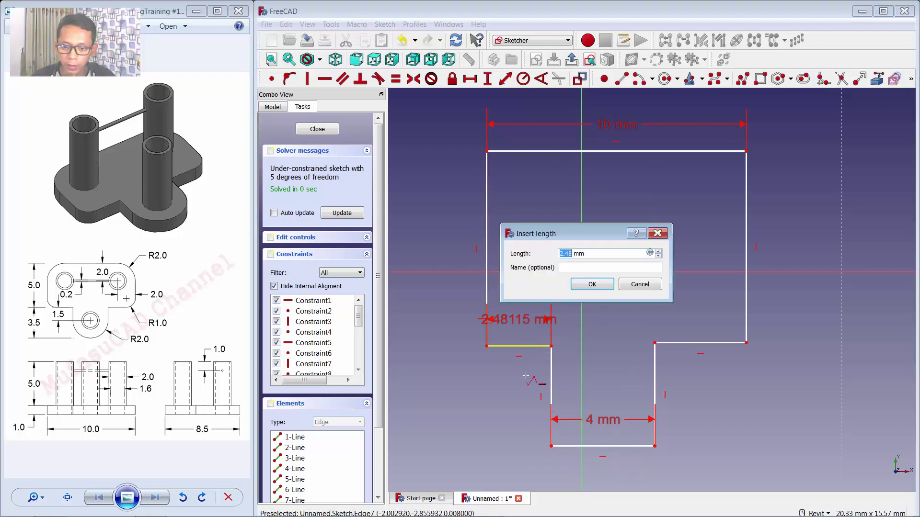
text(3)
click(589, 284)
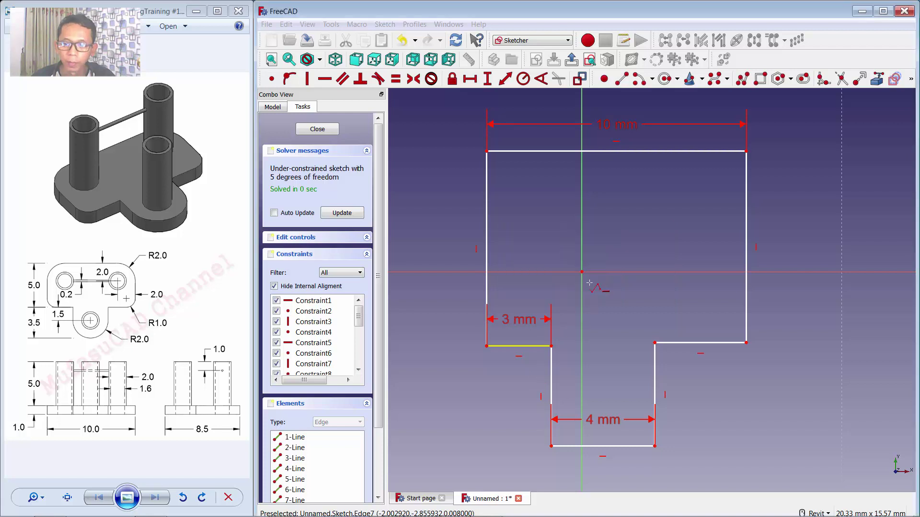
Step: Set vertical distances: 5 mm left edge, 1.5 mm tab depth, 5 mm right edge
click(488, 79)
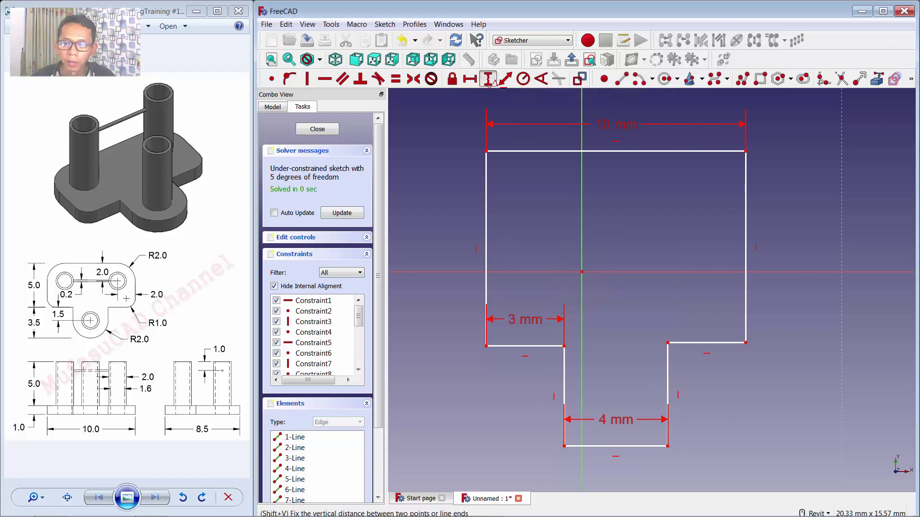
click(485, 184)
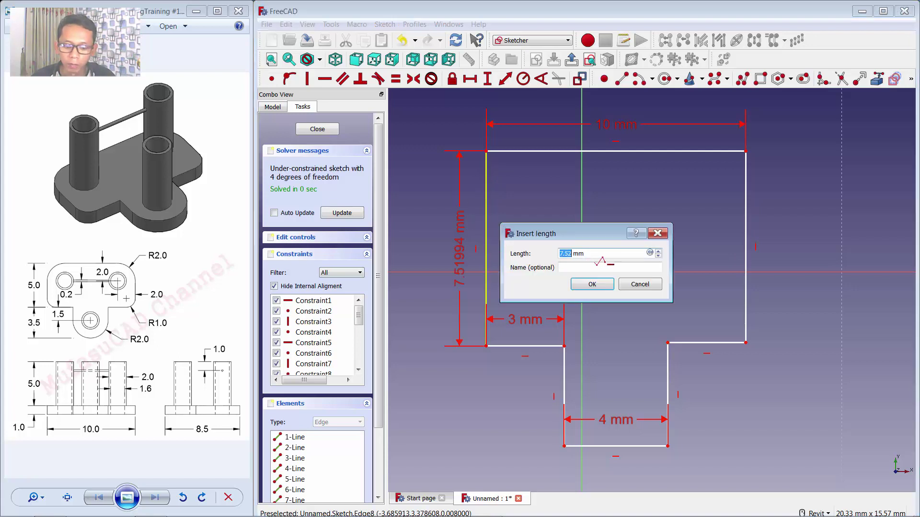
text(5)
click(593, 284)
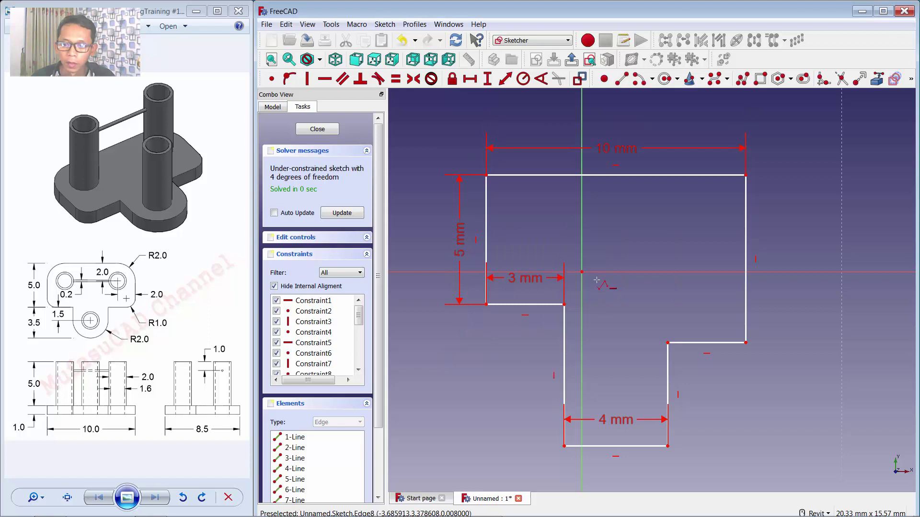
click(561, 367)
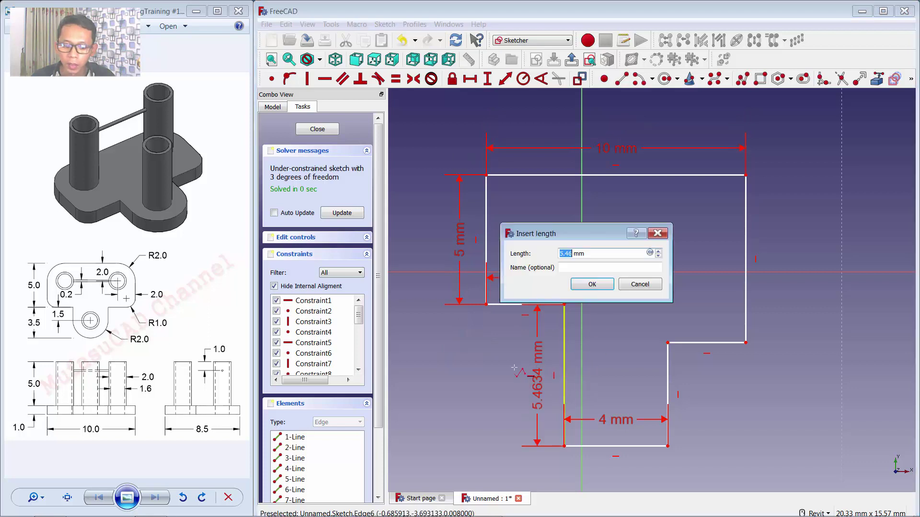
text(3.)
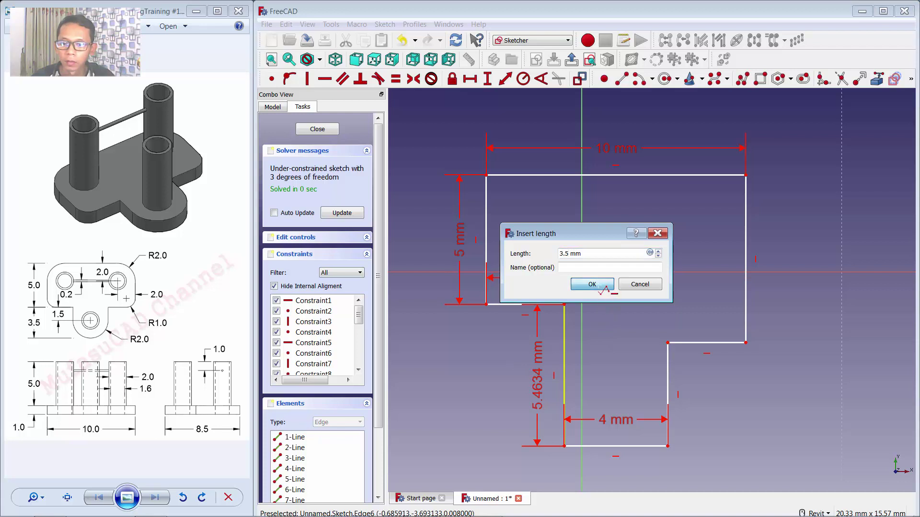
double_click(561, 253)
text(1)
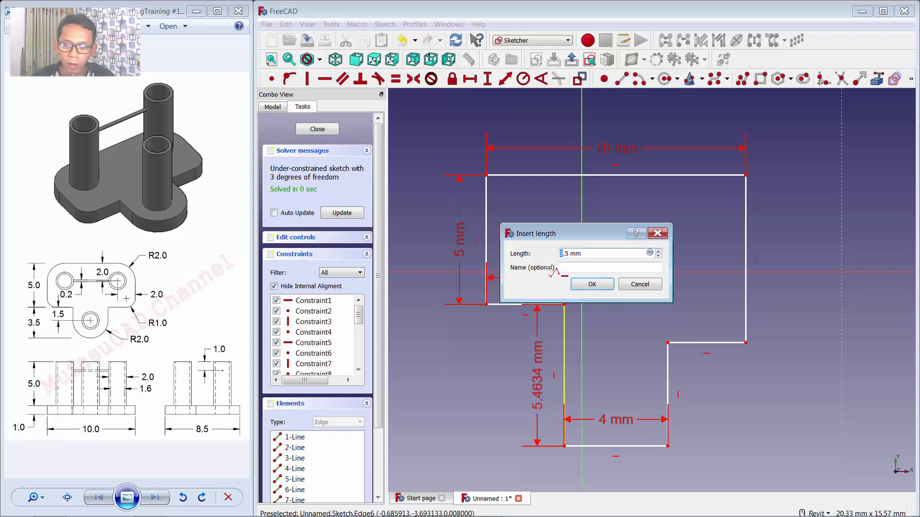
click(592, 284)
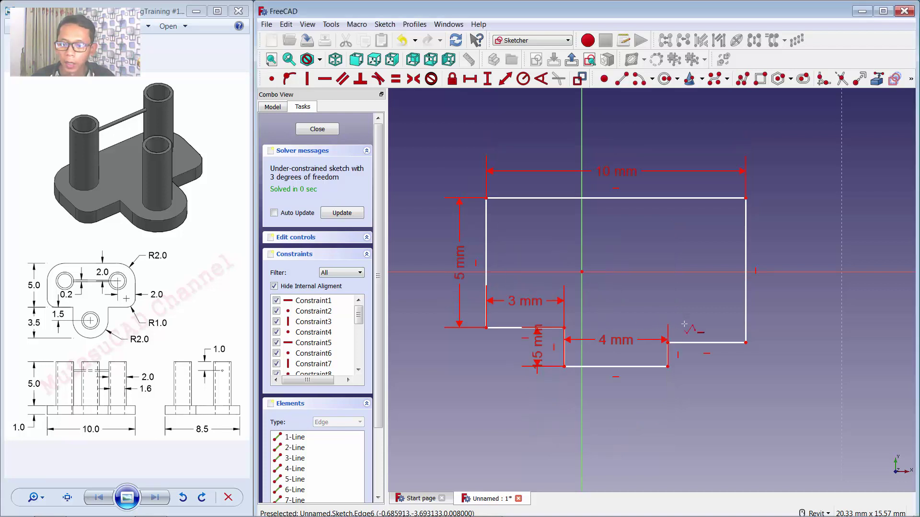
click(746, 295)
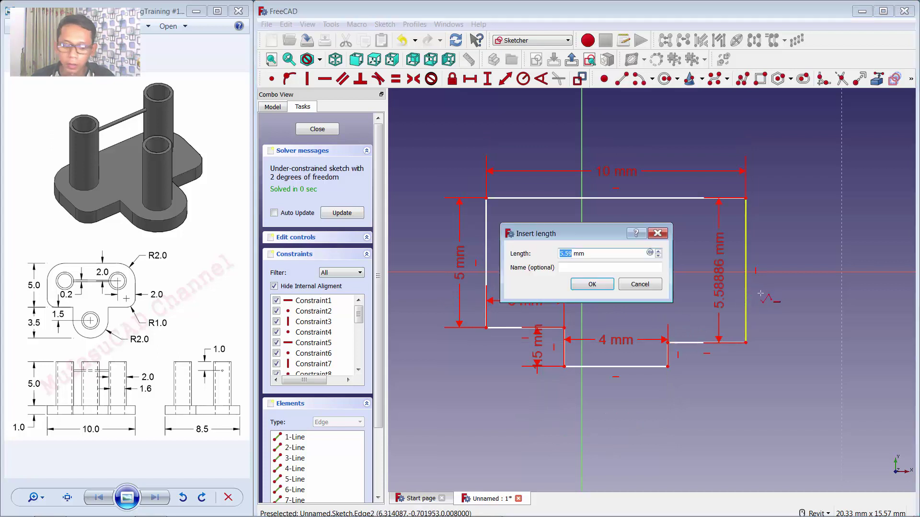
text(5)
click(598, 284)
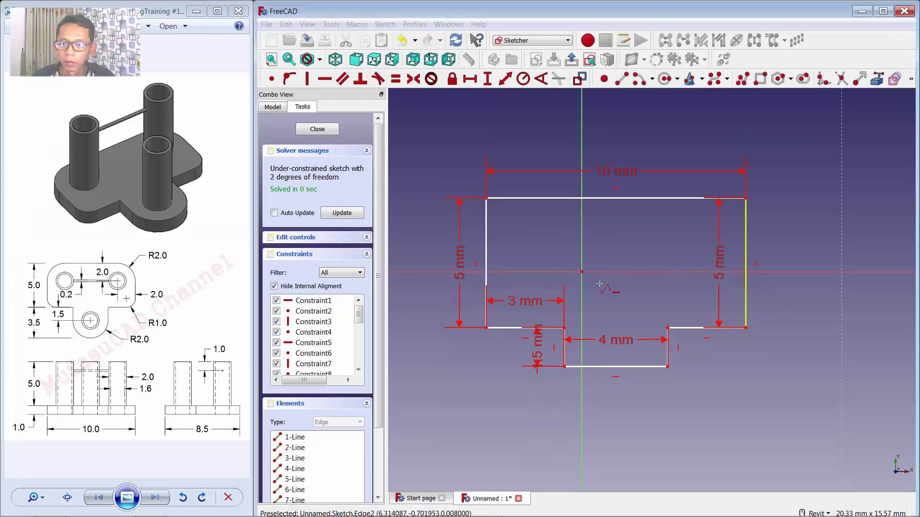
scroll(609, 383, down, 2)
scroll(618, 390, up, 4)
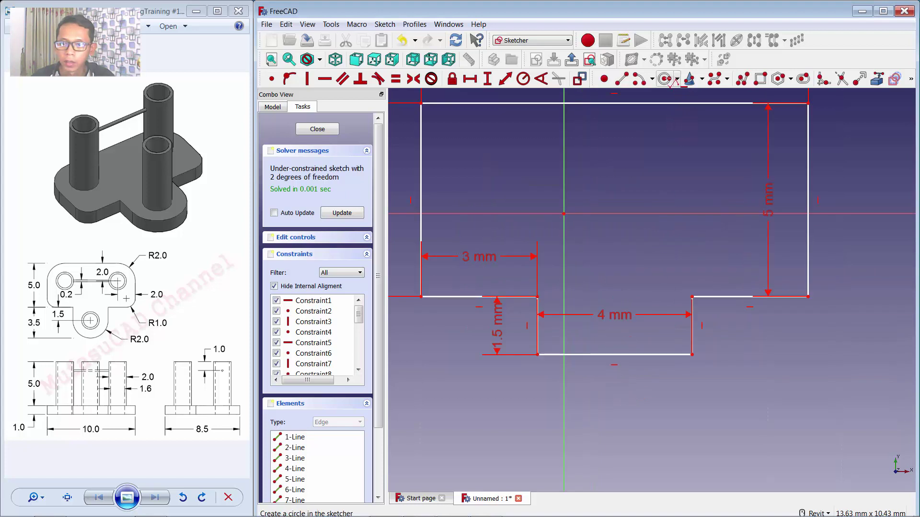
Step: Draw a circle inside the tab and constrain its radius to 2 mm
click(664, 79)
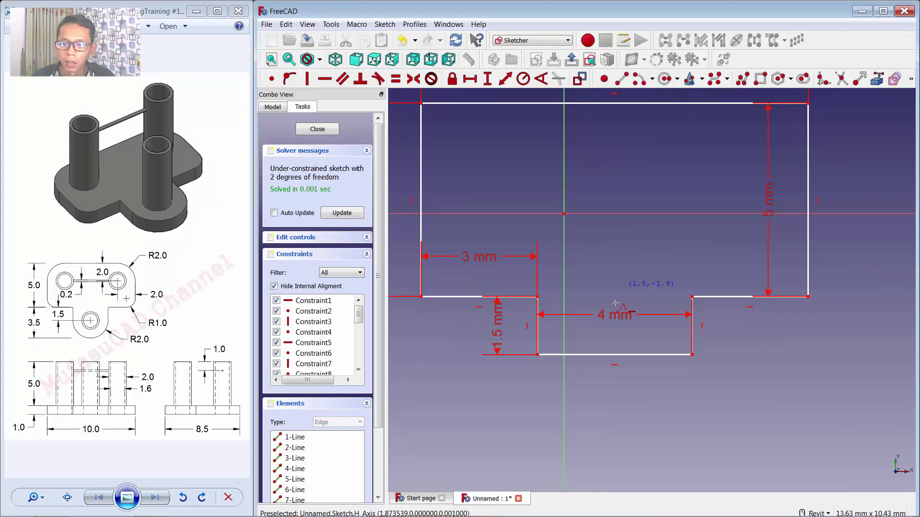
click(611, 327)
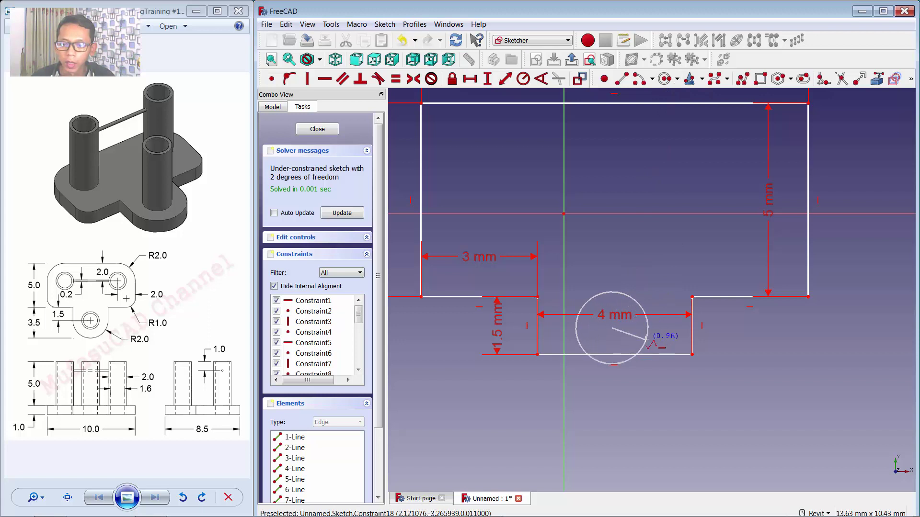
click(637, 353)
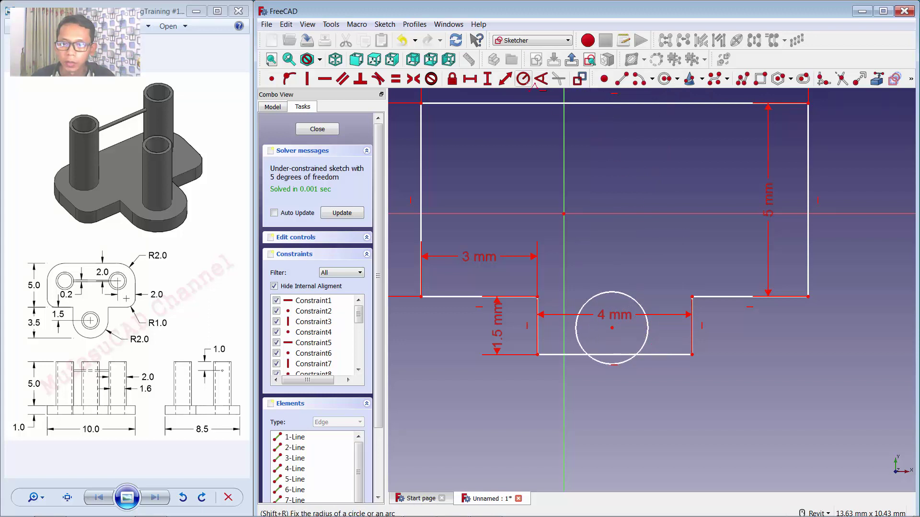
click(531, 84)
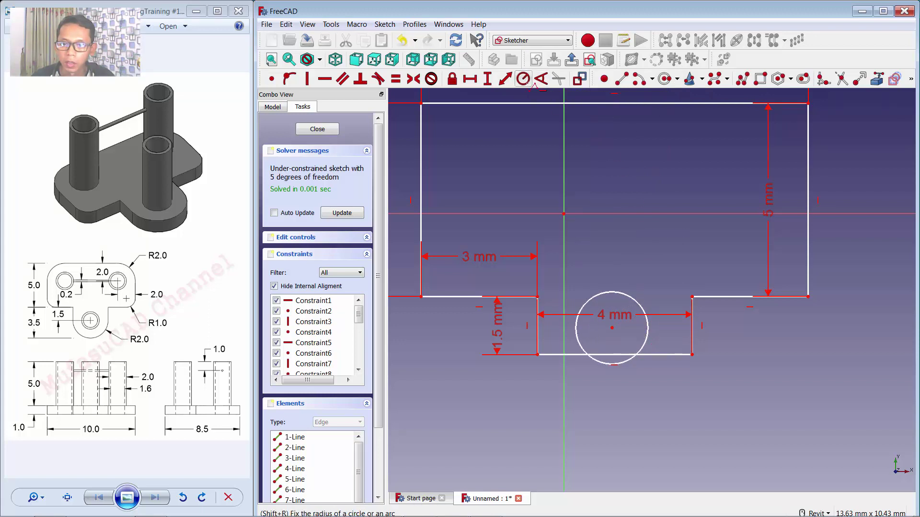
click(618, 292)
text(2)
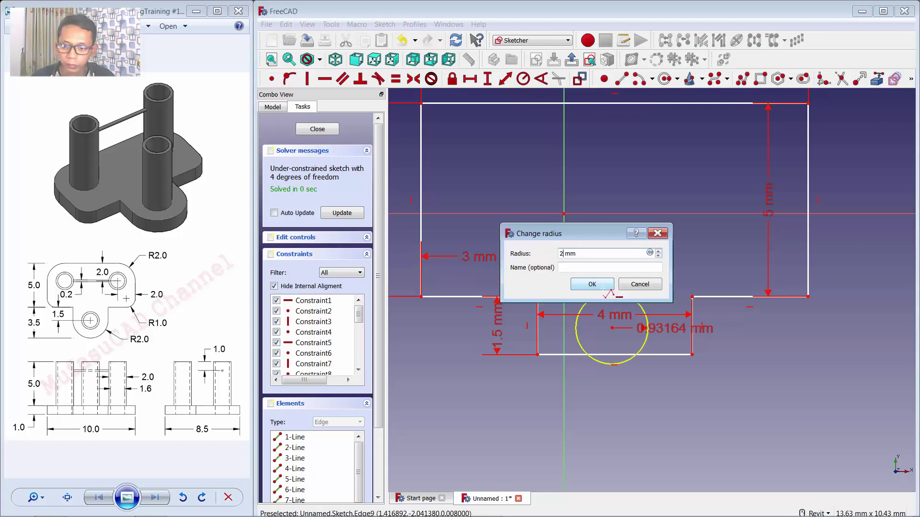
click(599, 285)
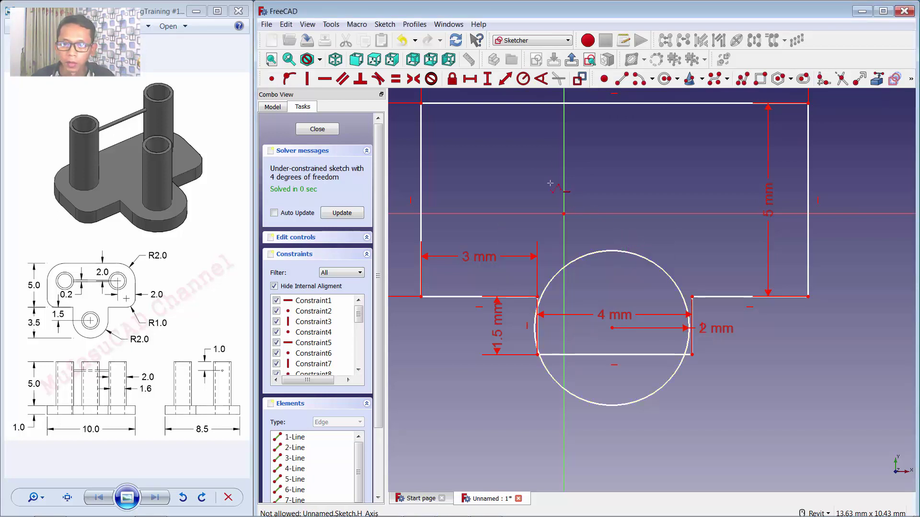
Step: Place the circle centre 2 mm horizontally and 1.5 mm vertically from the tab corner
click(477, 82)
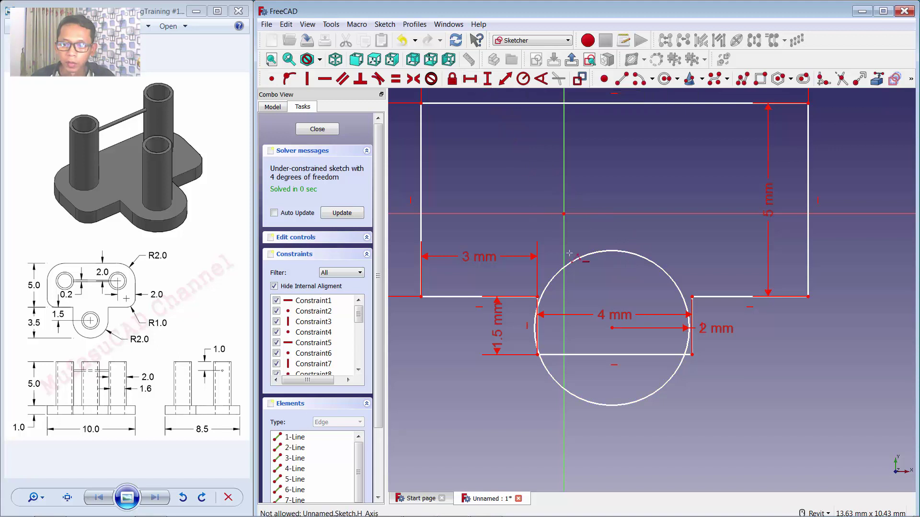
click(612, 329)
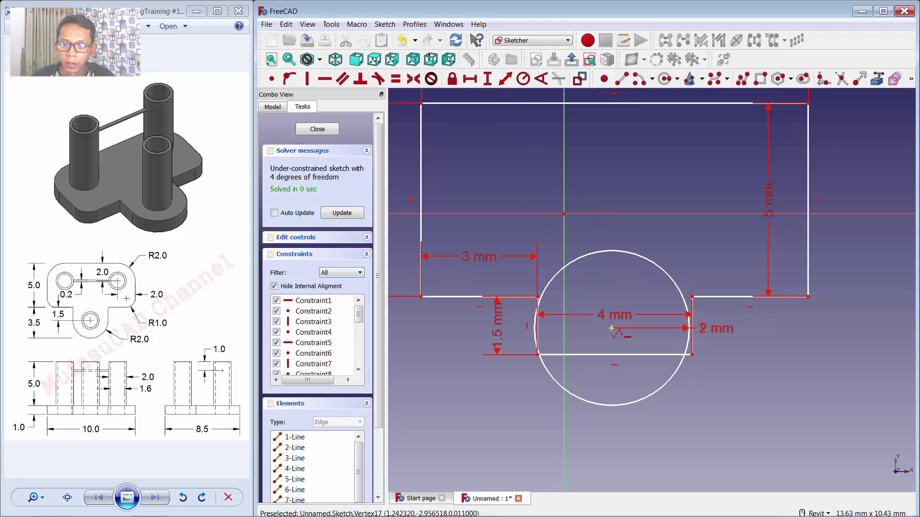
click(537, 298)
text(2)
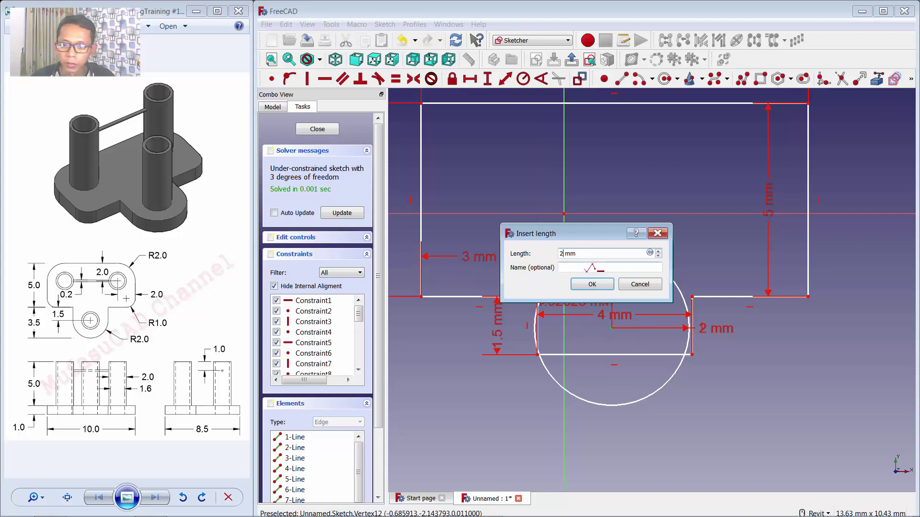
click(592, 286)
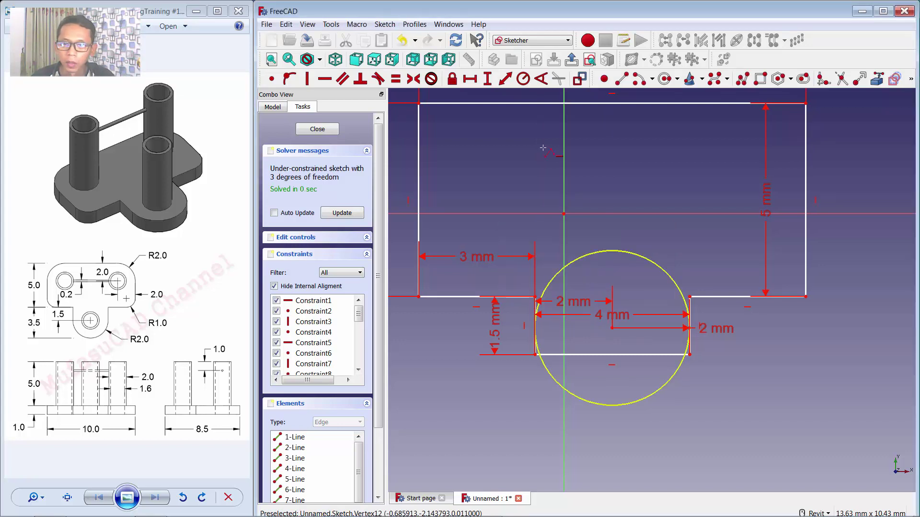
click(491, 80)
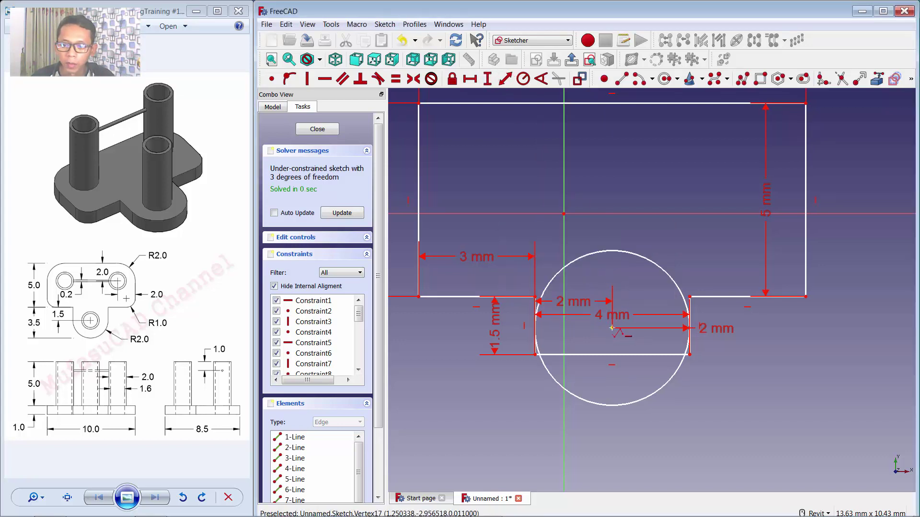
click(612, 328)
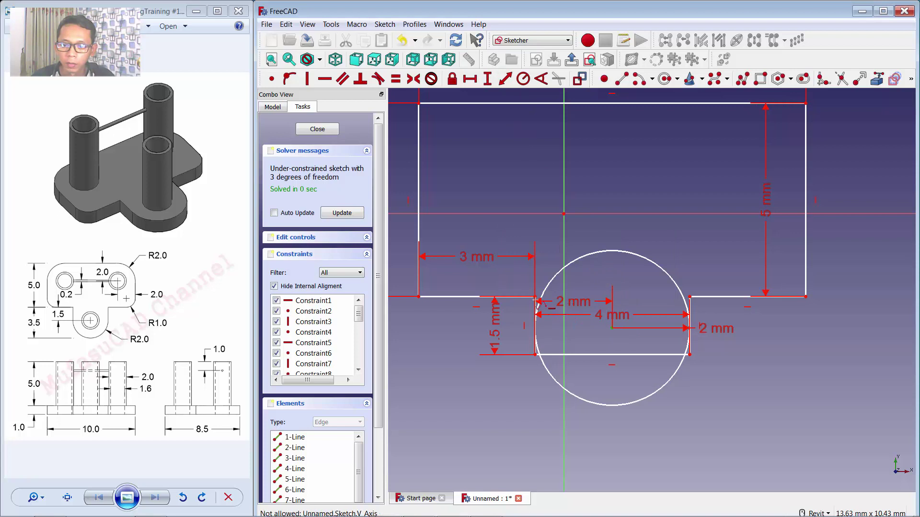
click(548, 297)
text(1)
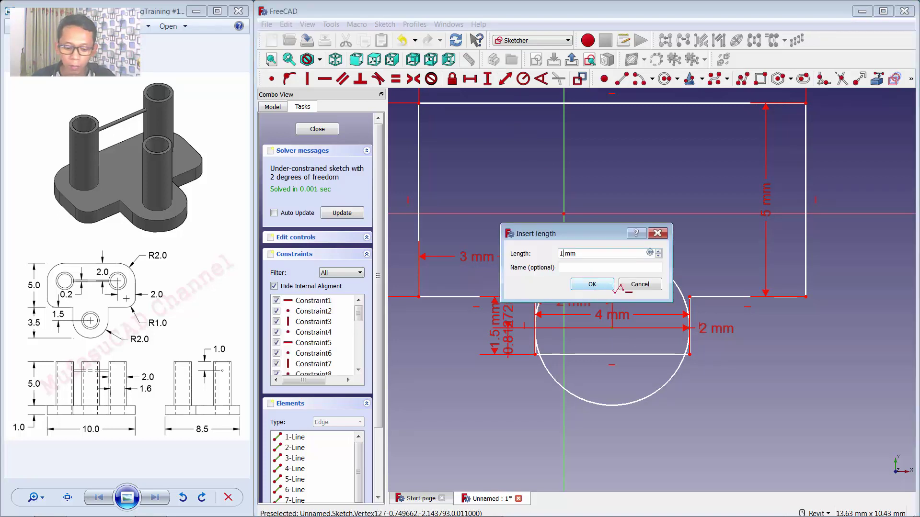
text(.5)
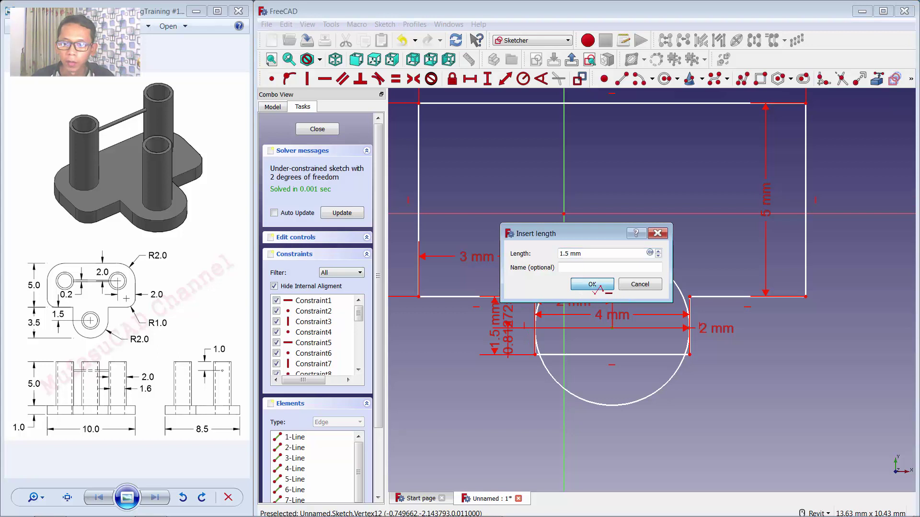
click(592, 284)
scroll(630, 368, down, 2)
scroll(630, 367, up, 4)
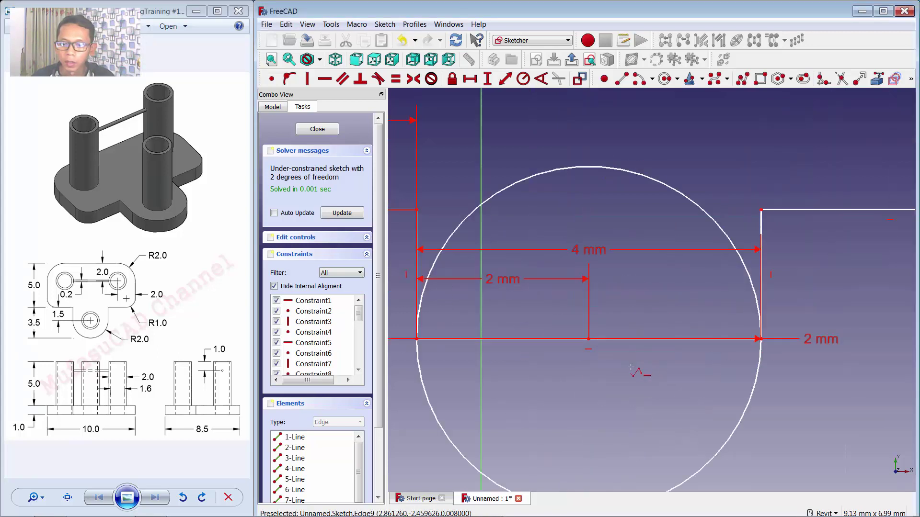
scroll(630, 367, down, 2)
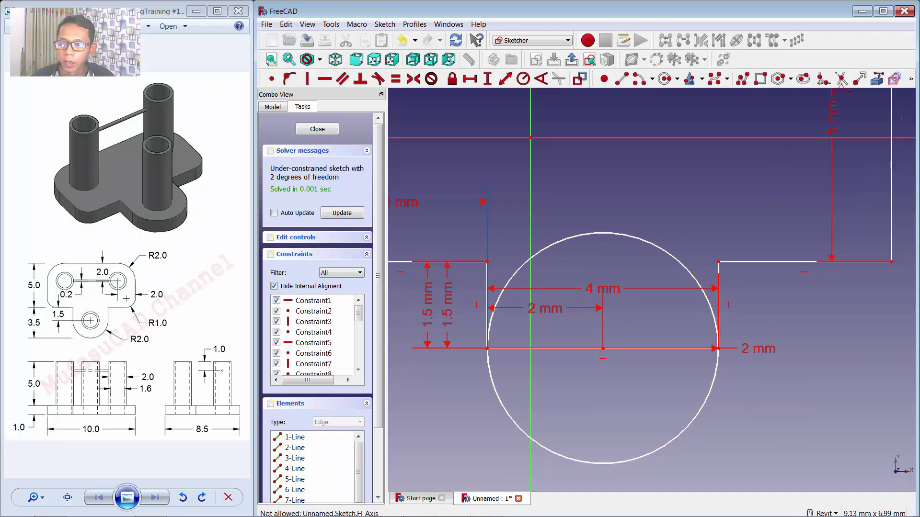
Step: Trim the circle's upper arc and the tab's bottom line into a semicircular tab
click(844, 81)
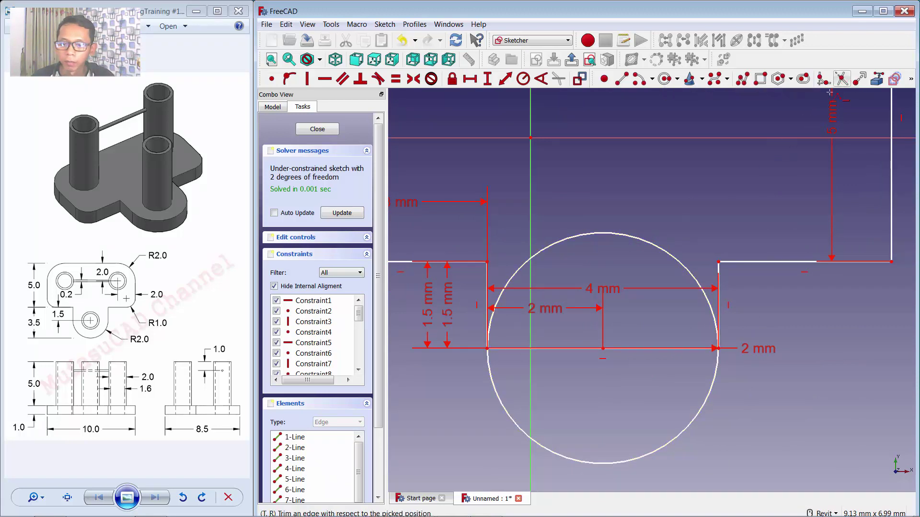
click(624, 235)
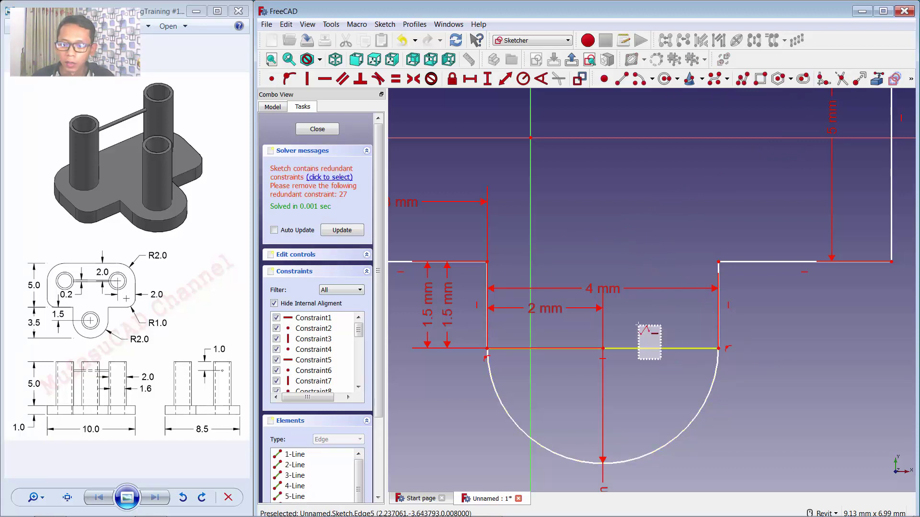
click(643, 348)
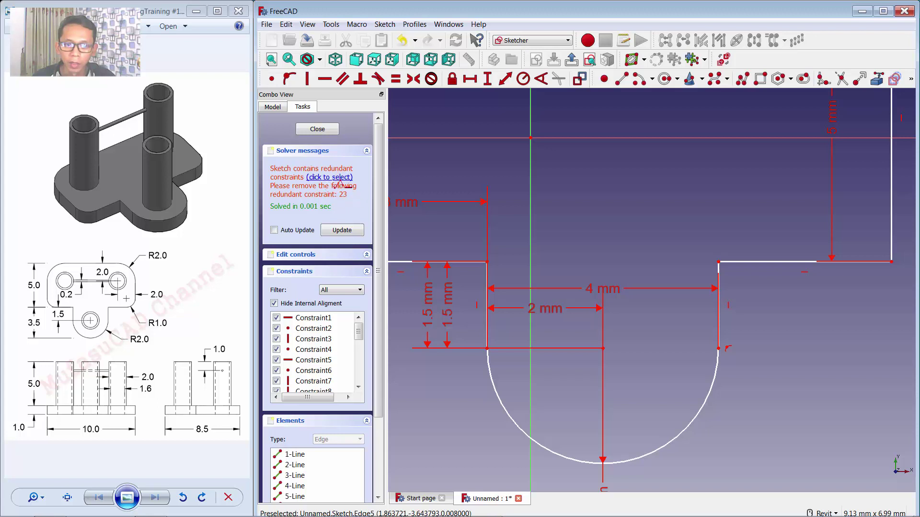
Step: Delete the redundant Constraint23 and close the sketch
click(335, 178)
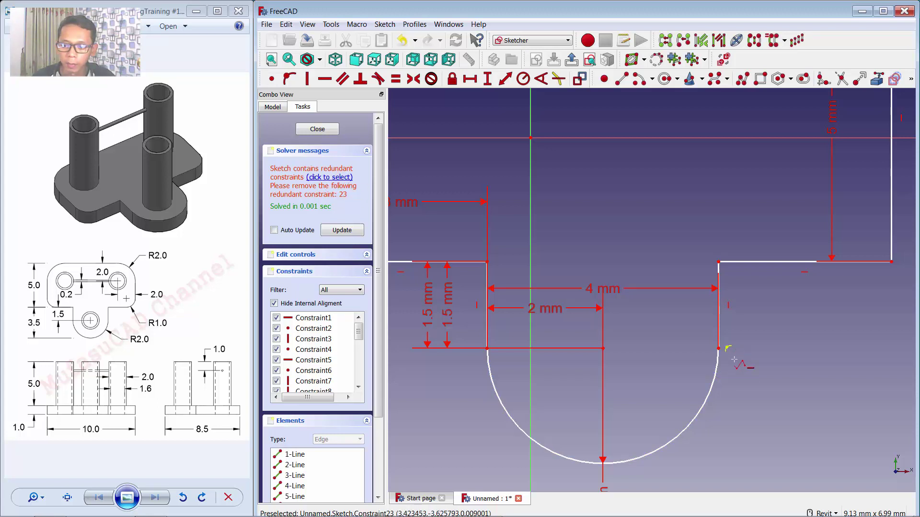
click(727, 349)
click(727, 349)
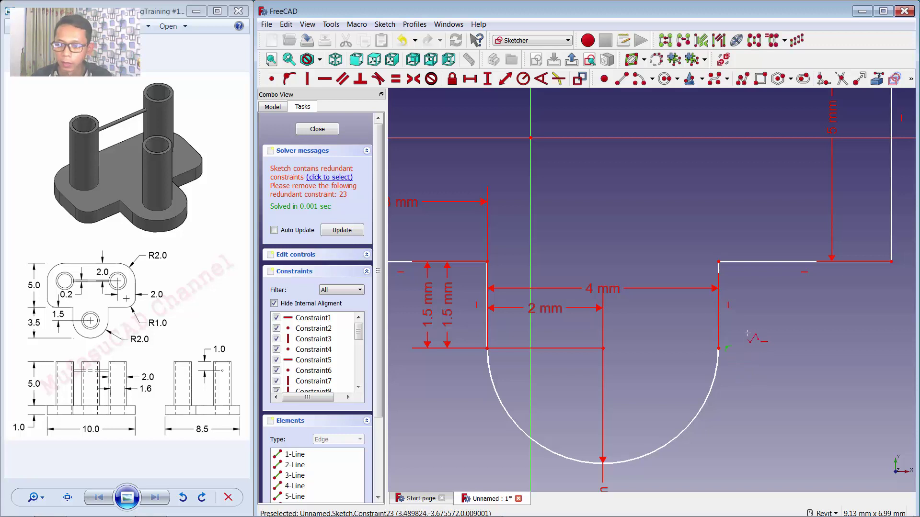
key(Delete)
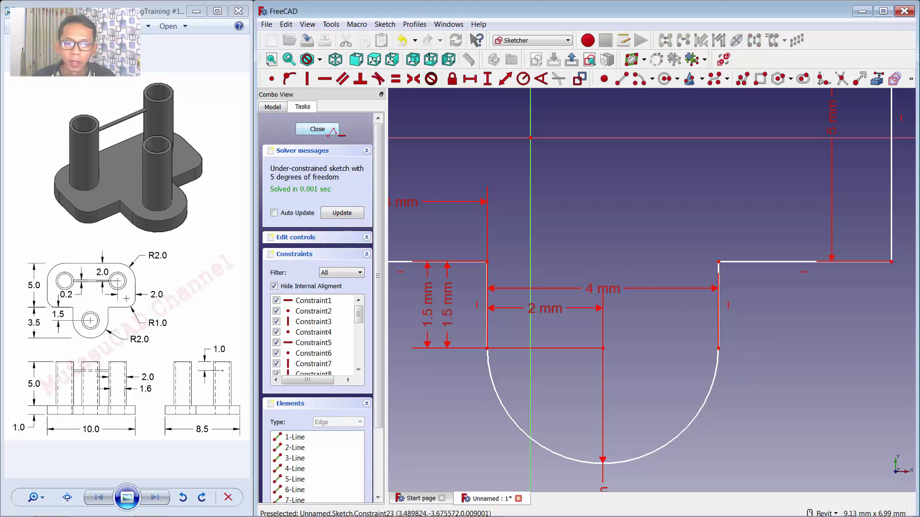
click(329, 128)
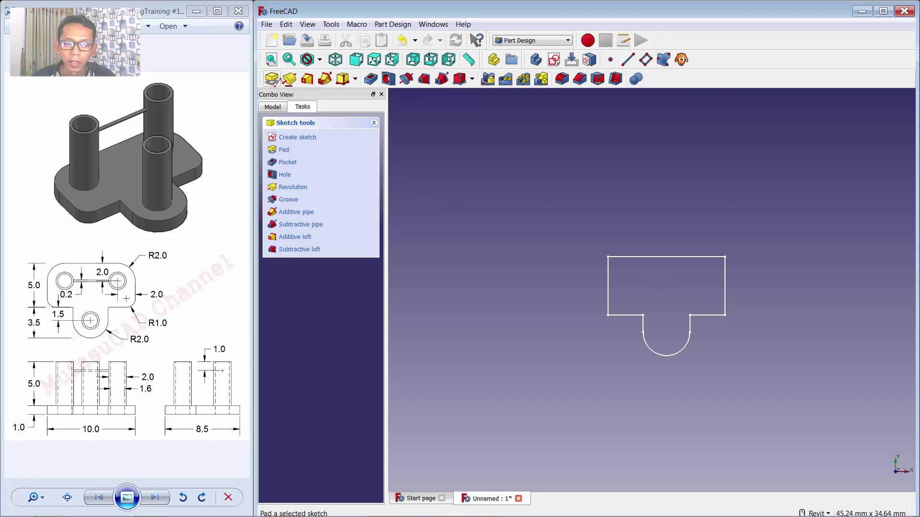
Step: Pad the sketch into a 1 mm thick base plate
click(272, 79)
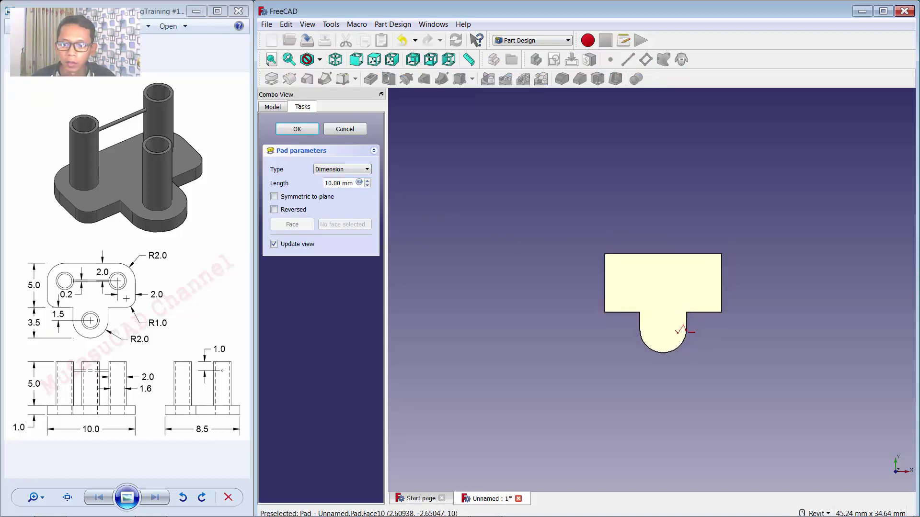
shift+middle_drag(682, 329, 654, 312)
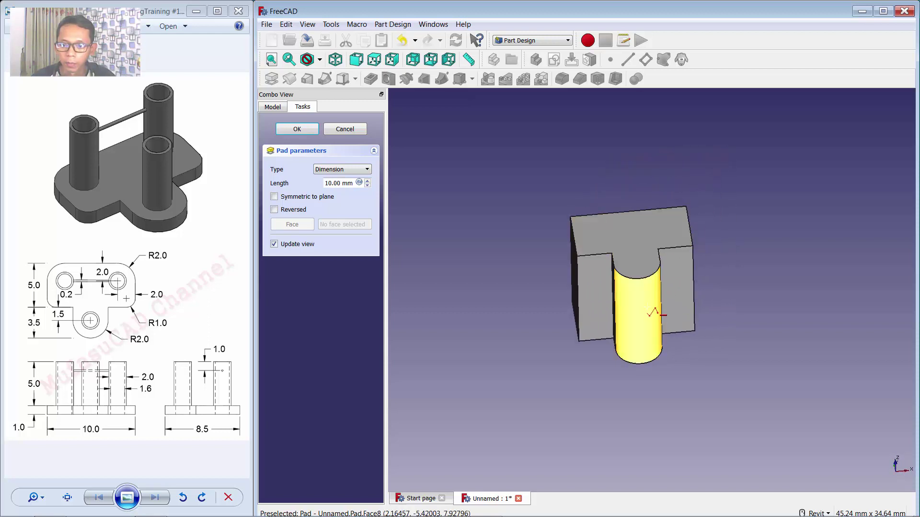
scroll(680, 293, down, 3)
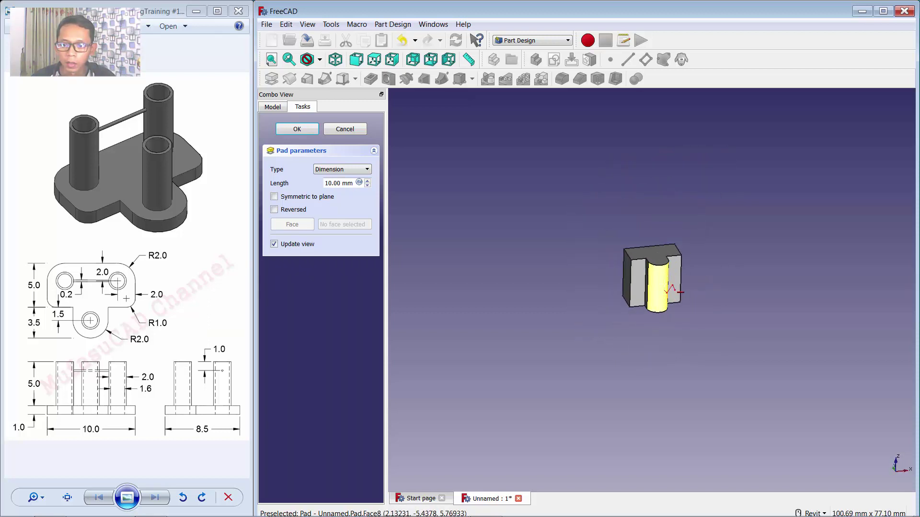
scroll(680, 292, up, 4)
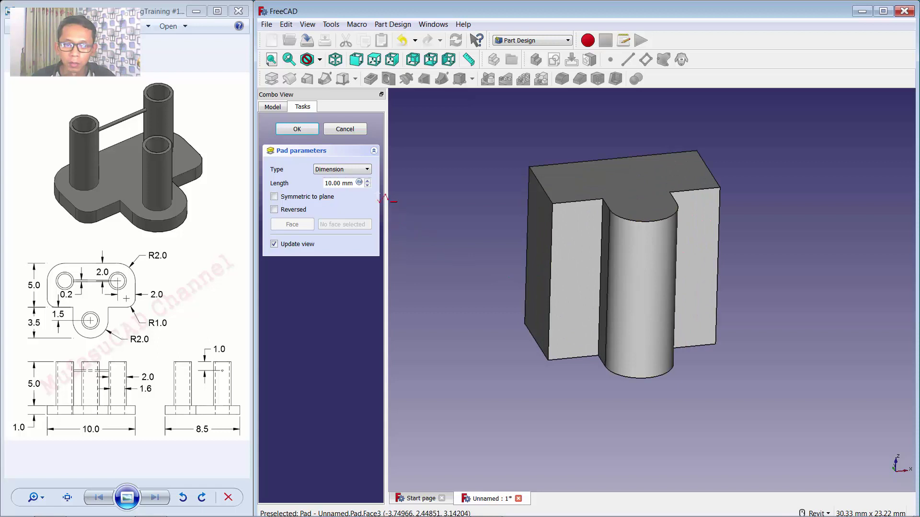
scroll(367, 186, down, 2)
scroll(367, 186, down, 2)
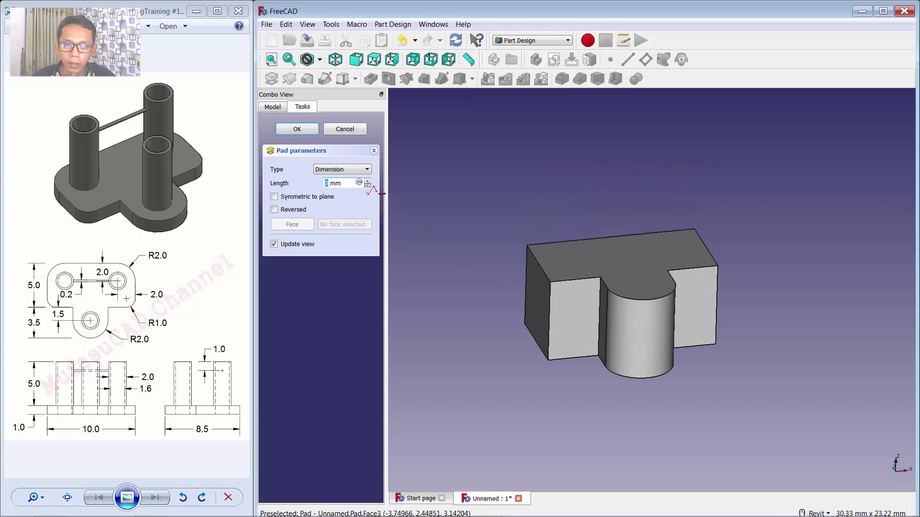
scroll(368, 185, down, 2)
scroll(368, 185, down, 2)
scroll(369, 186, down, 1)
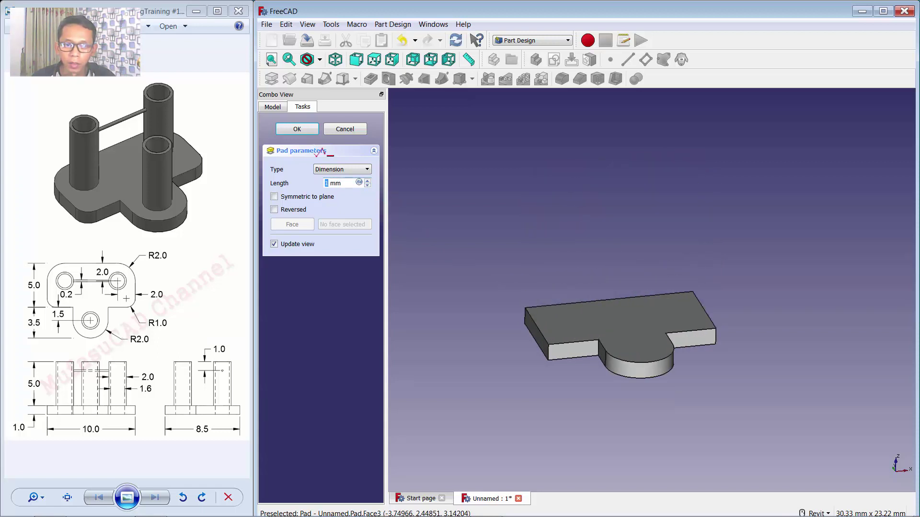
click(305, 129)
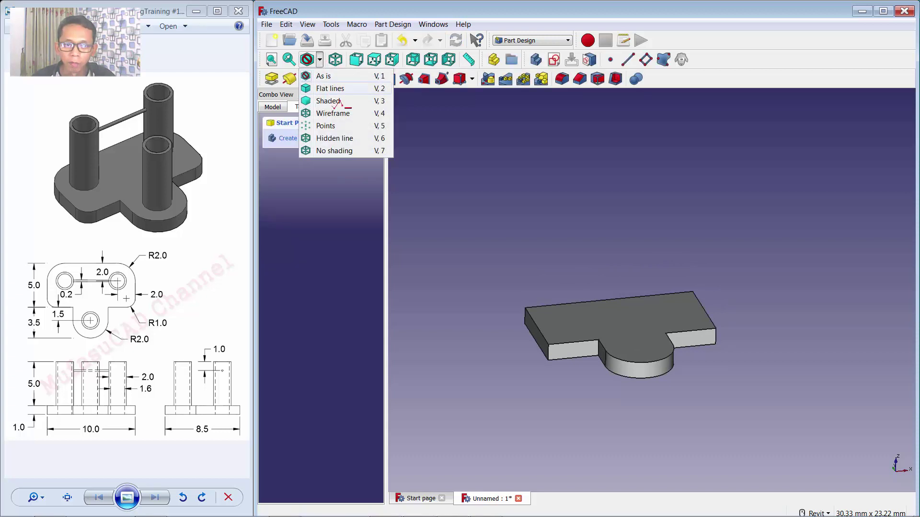
Step: In wireframe view, fillet the plate's two back vertical edges at 2 mm
click(334, 113)
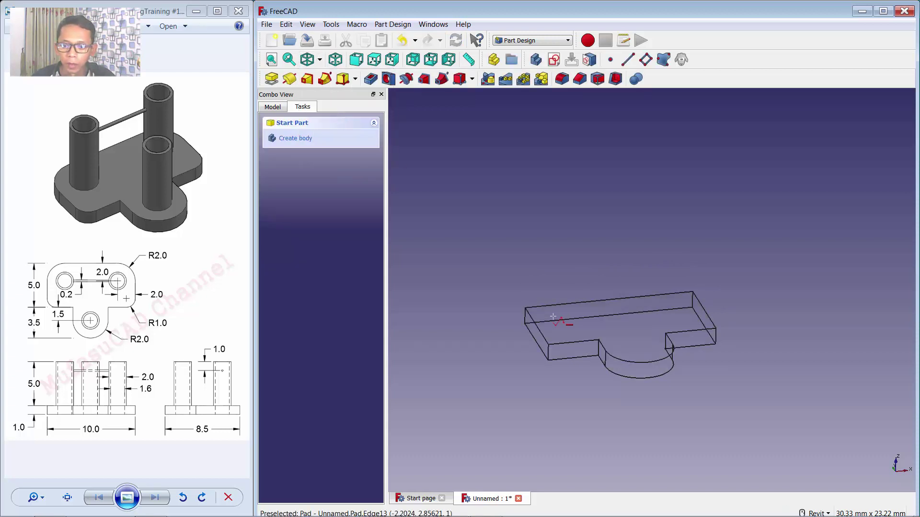
scroll(570, 343, up, 2)
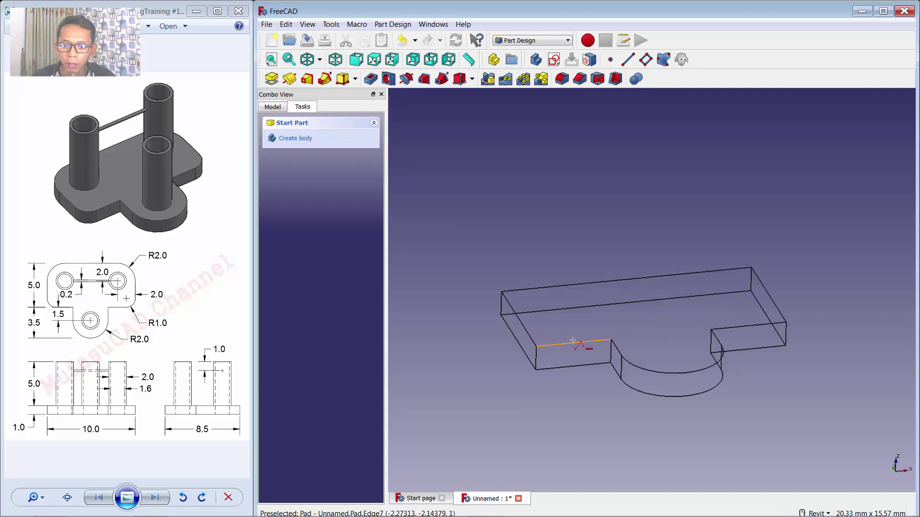
click(501, 308)
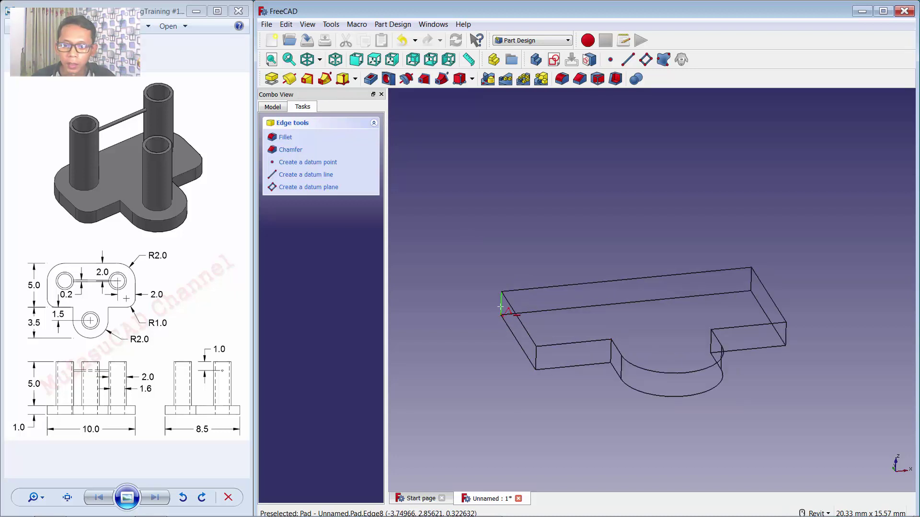
click(751, 280)
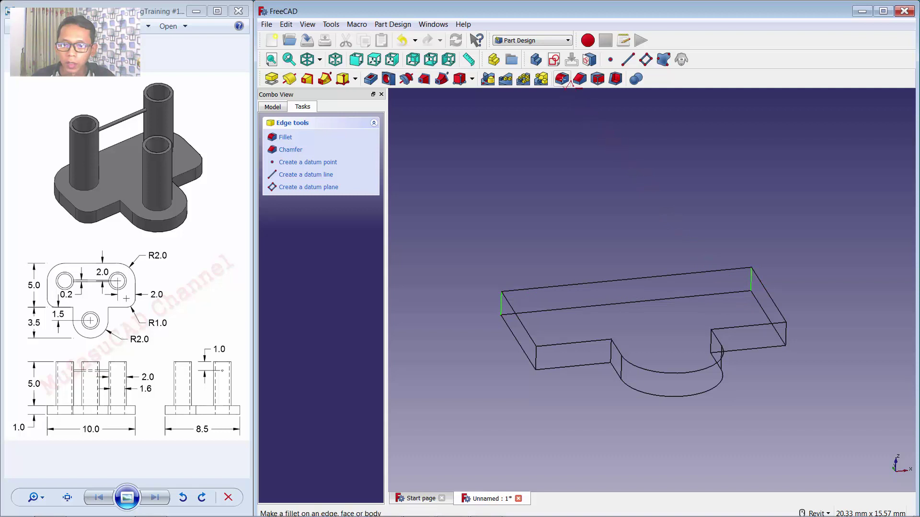
click(562, 78)
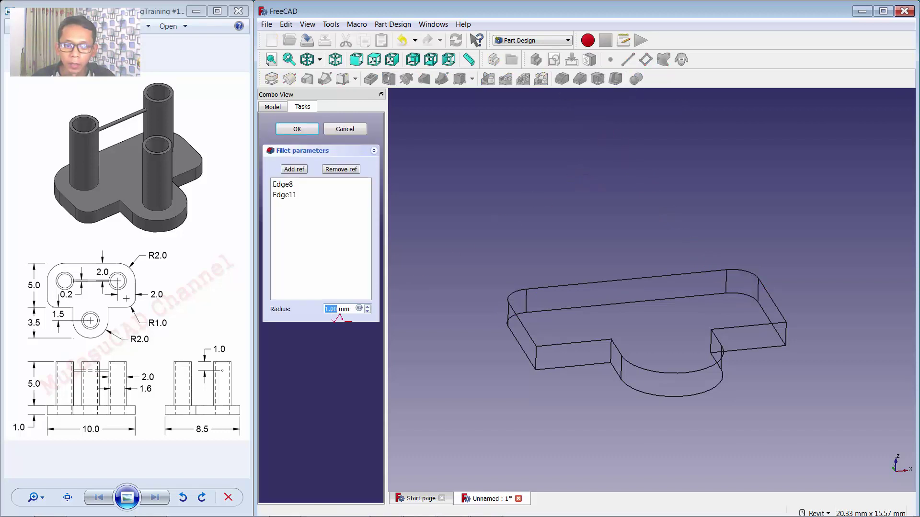
text(2)
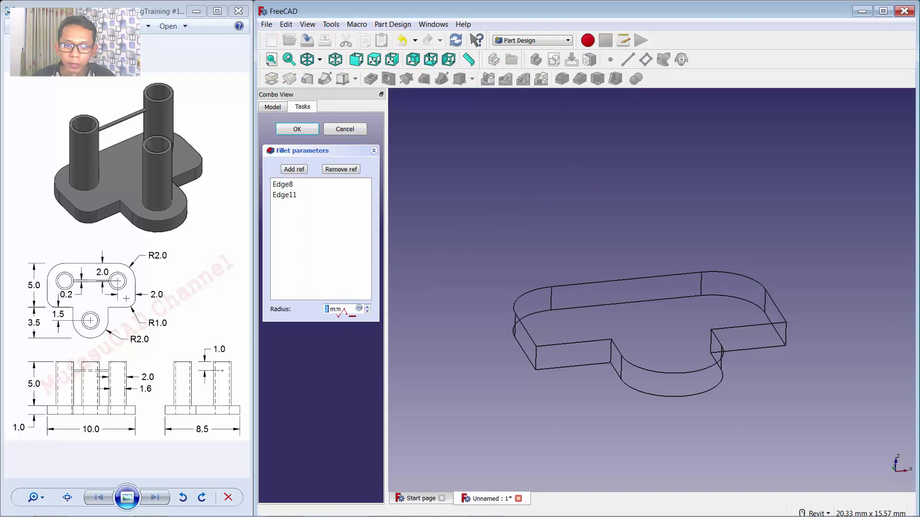
click(294, 127)
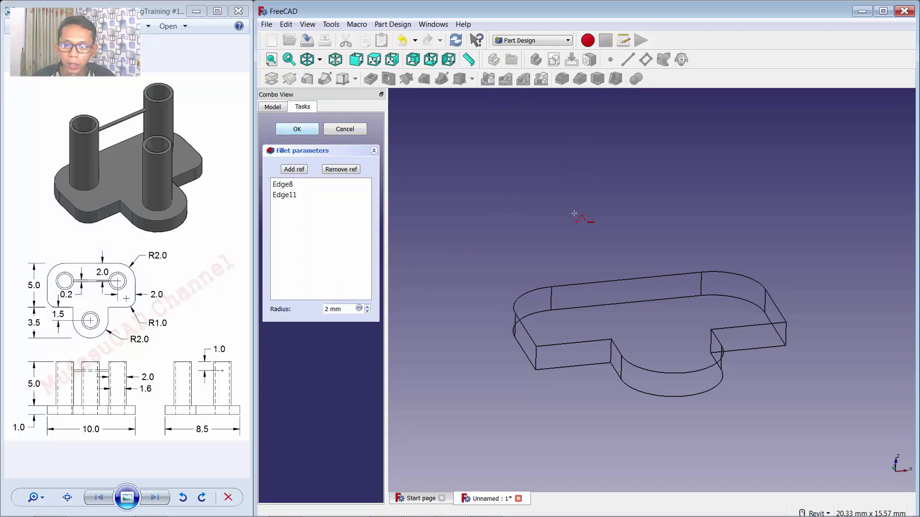
Step: Fillet the plate's two front vertical edges at 1 mm
click(536, 364)
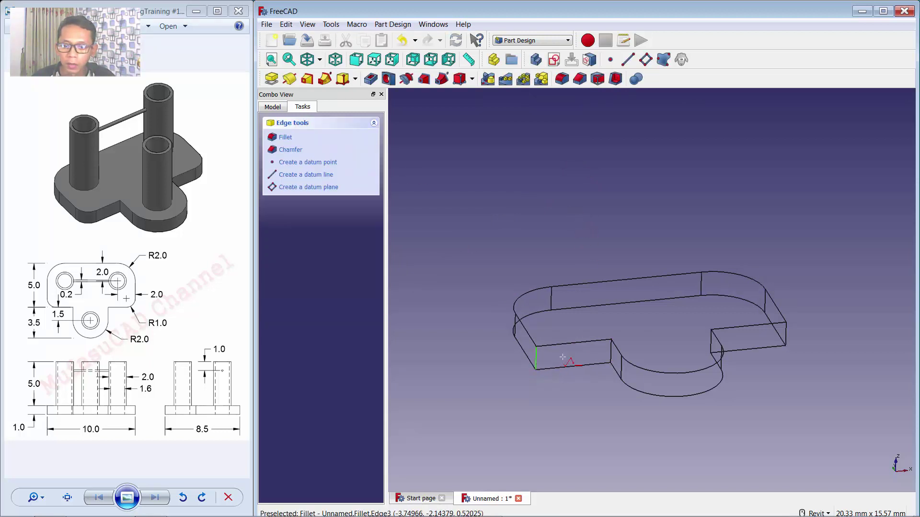
ctrl+click(785, 335)
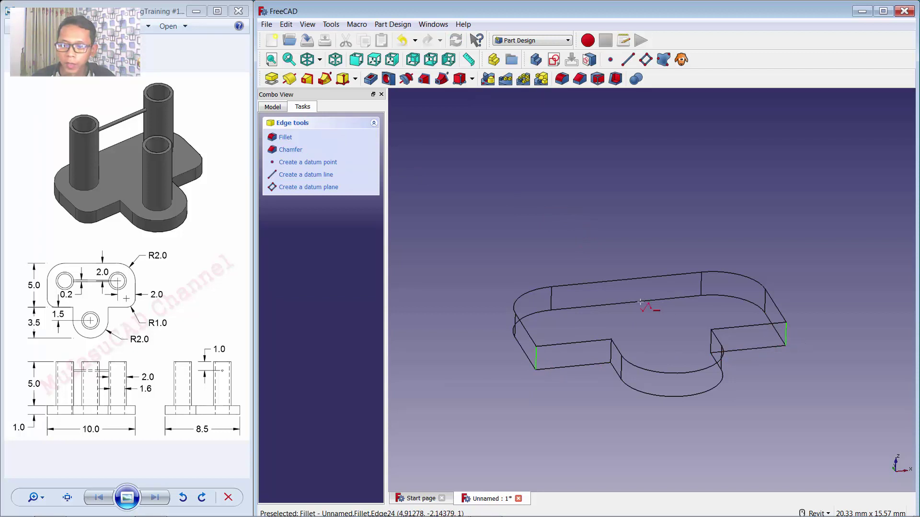
click(564, 79)
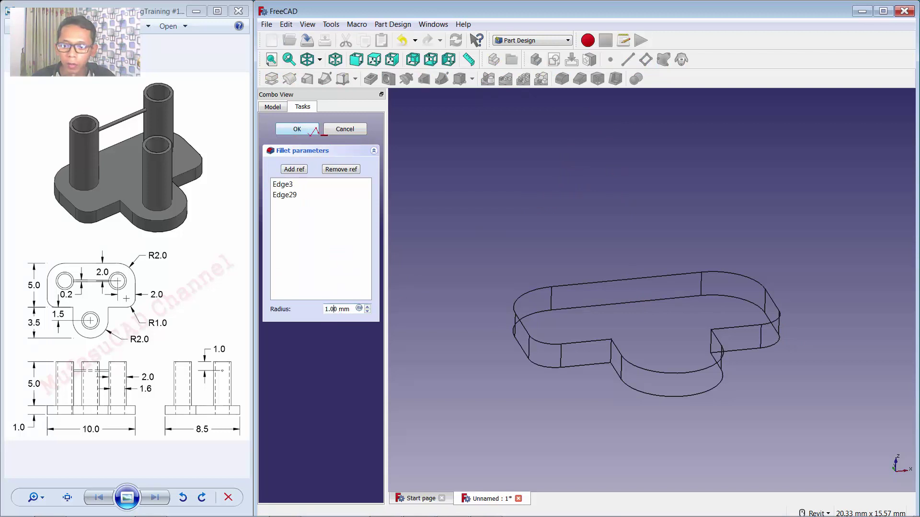
click(308, 129)
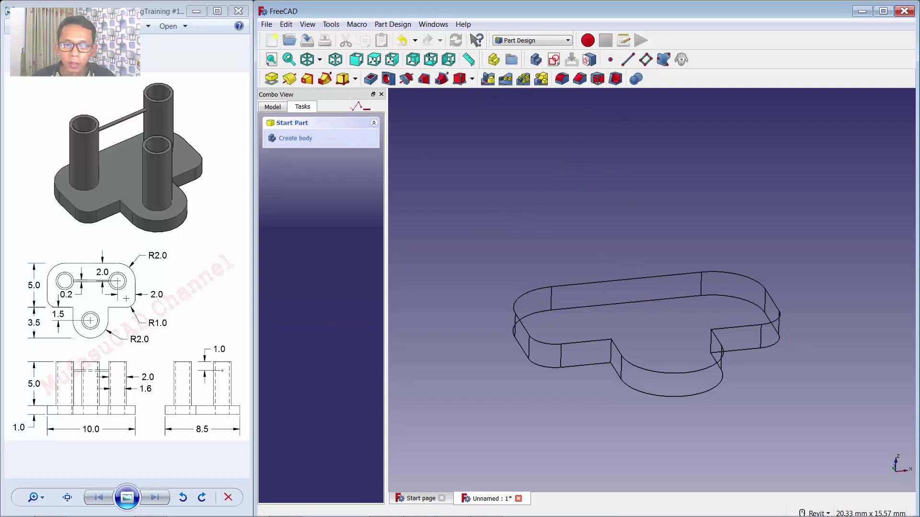
Step: Restore the As is style, add a datum plane on the top face, and sketch on it
click(319, 60)
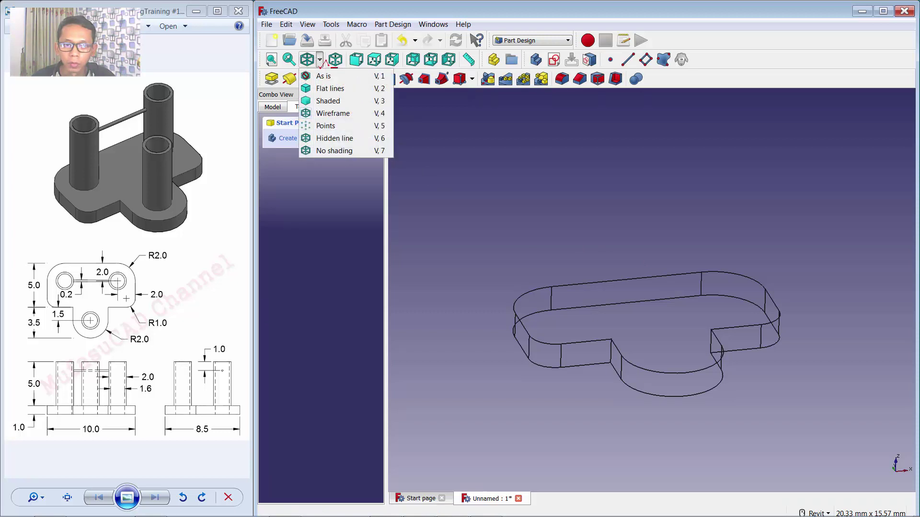
click(326, 76)
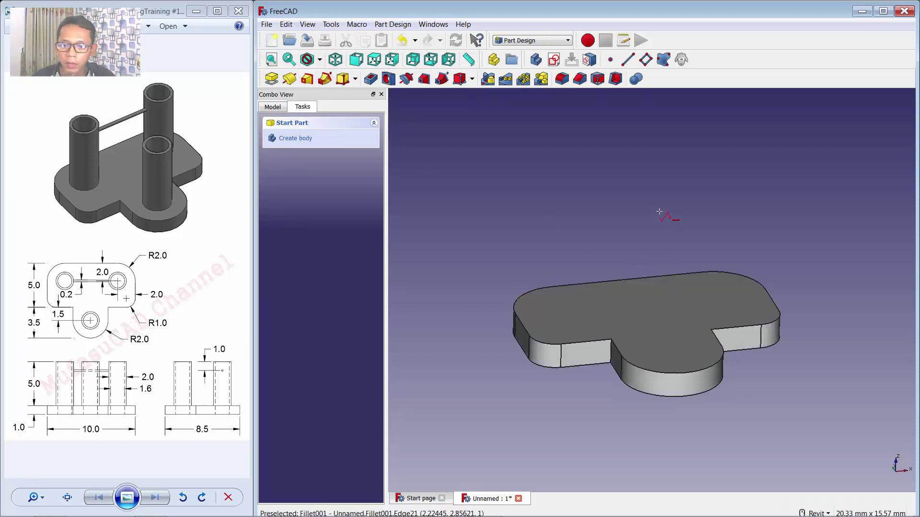
click(644, 313)
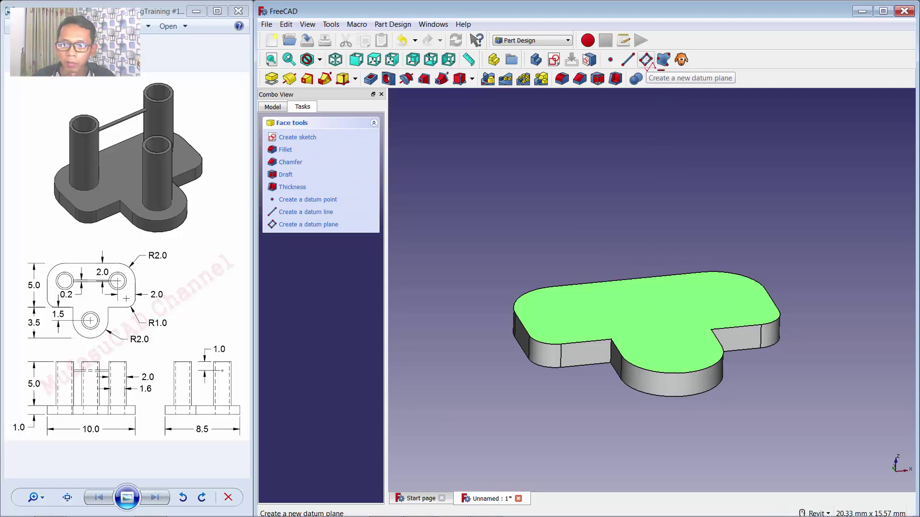
click(646, 60)
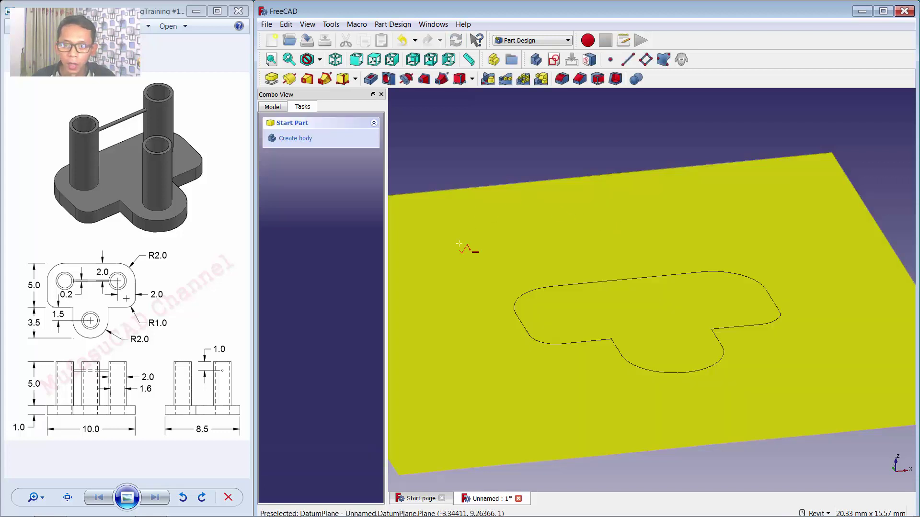
click(606, 259)
click(560, 66)
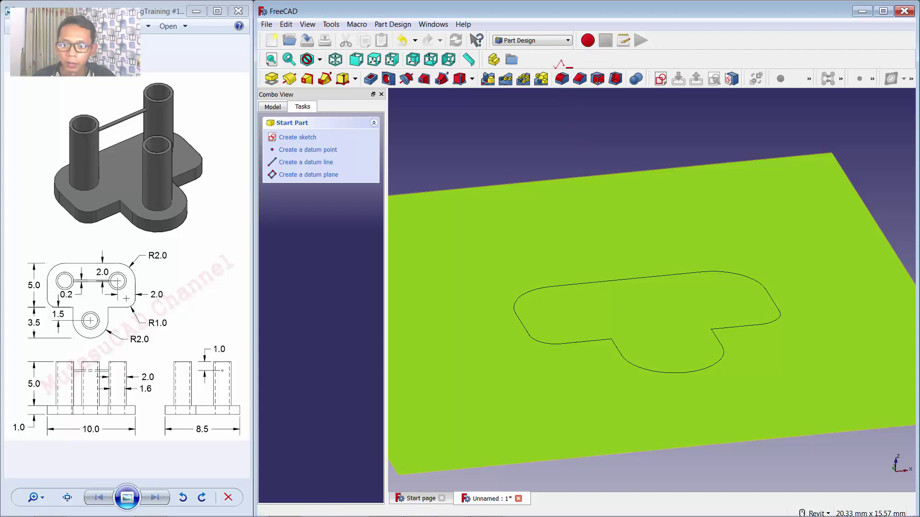
scroll(650, 437, up, 2)
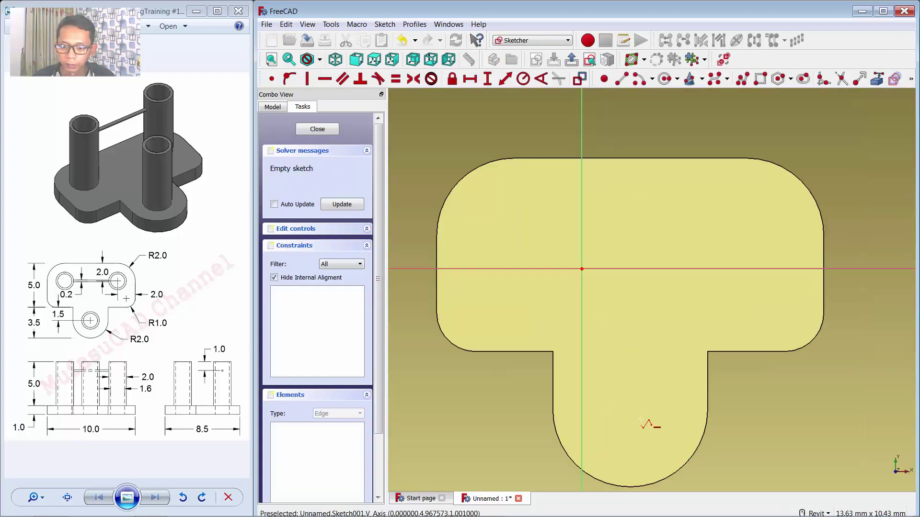
Step: Draw three circles: one in the bottom lobe, one top-left, one top-right
middle_drag(635, 411, 634, 375)
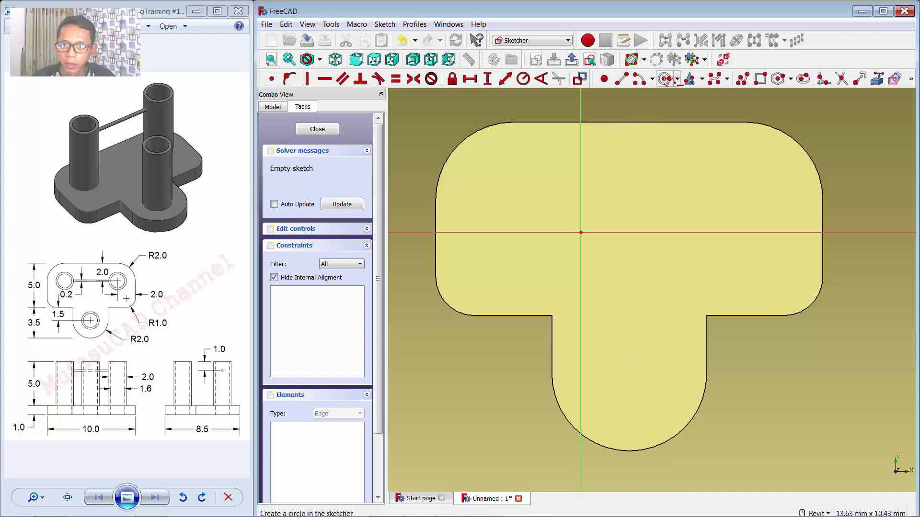
click(667, 81)
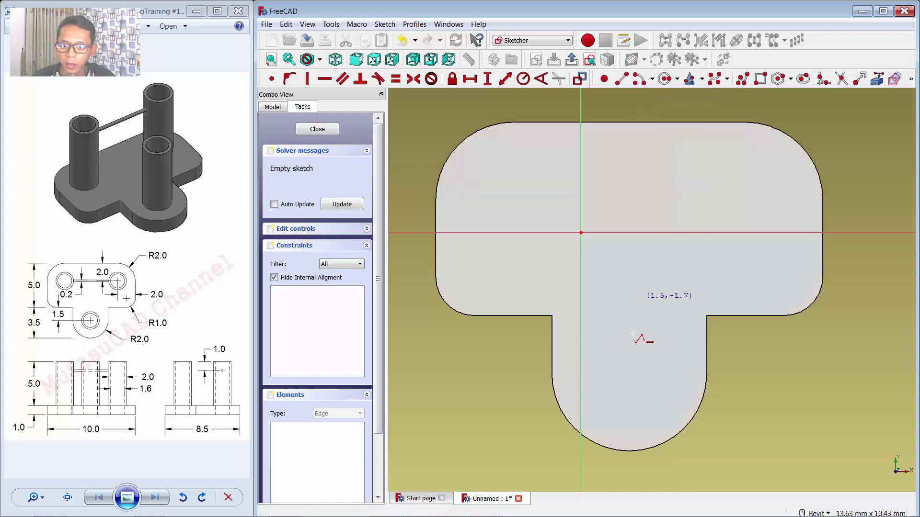
click(624, 366)
click(643, 344)
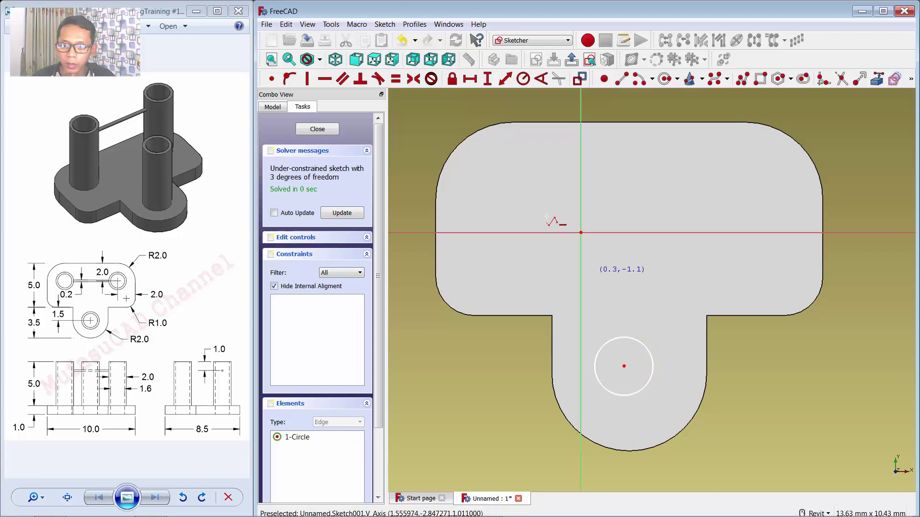
click(517, 190)
click(543, 199)
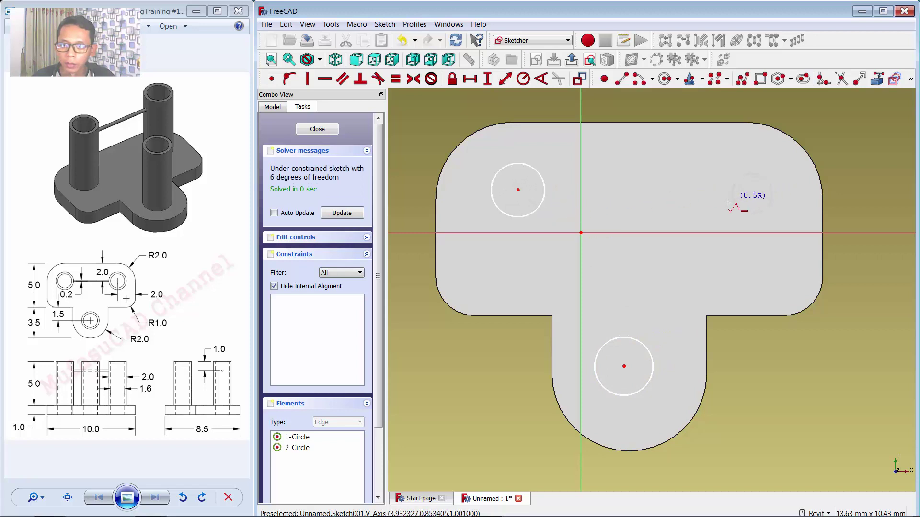
click(720, 203)
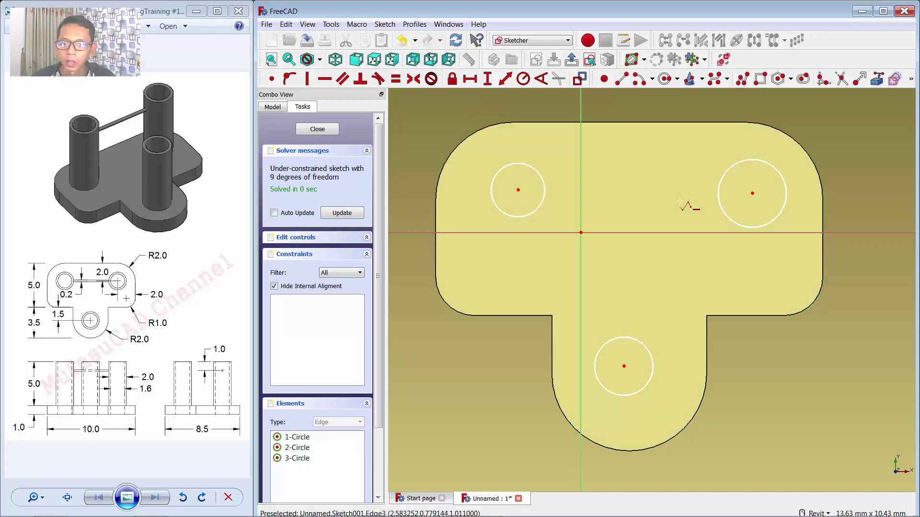
Step: Make the three circles equal and give them a 1 mm radius
click(538, 208)
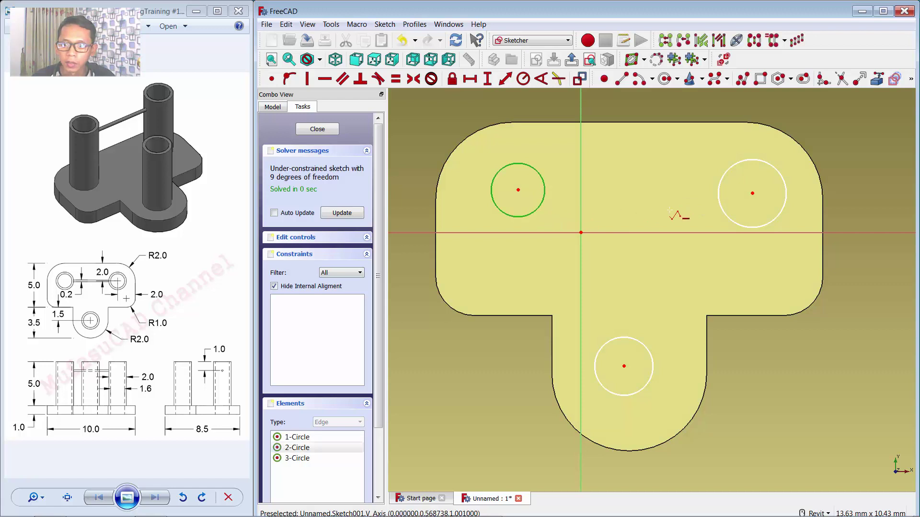
click(724, 212)
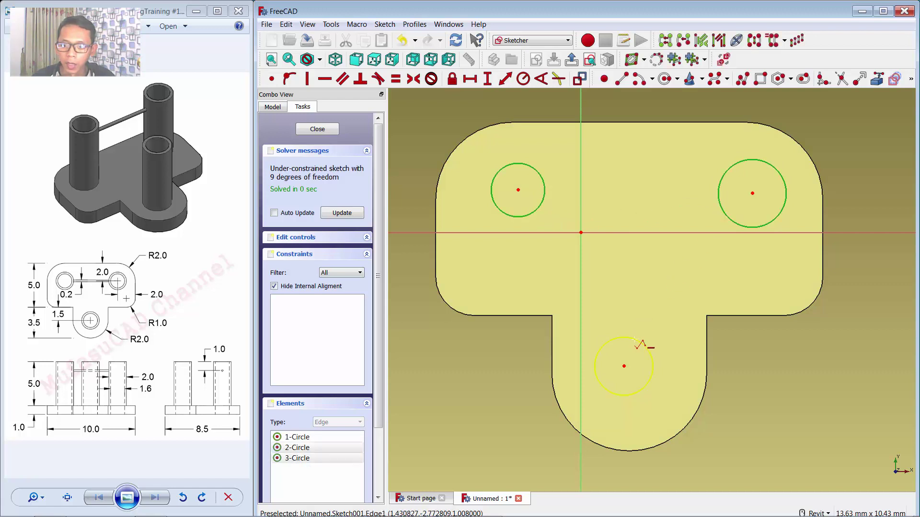
click(641, 342)
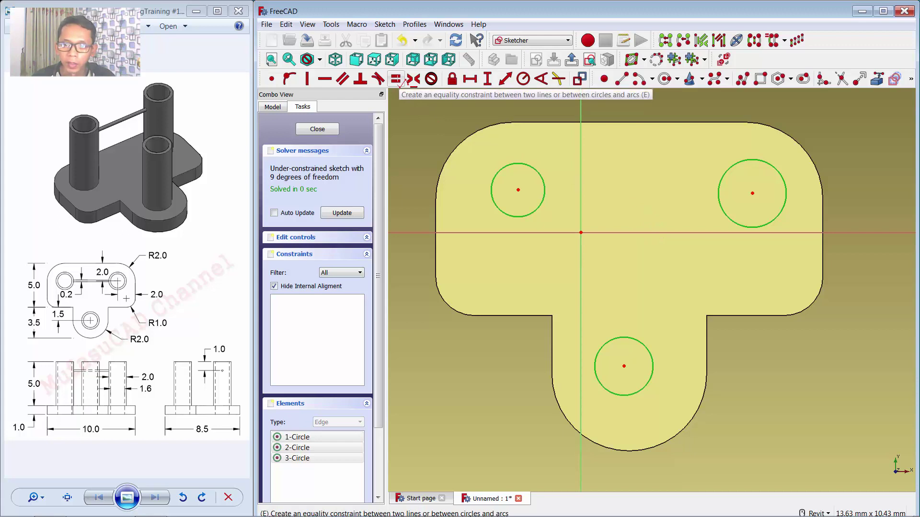
click(397, 79)
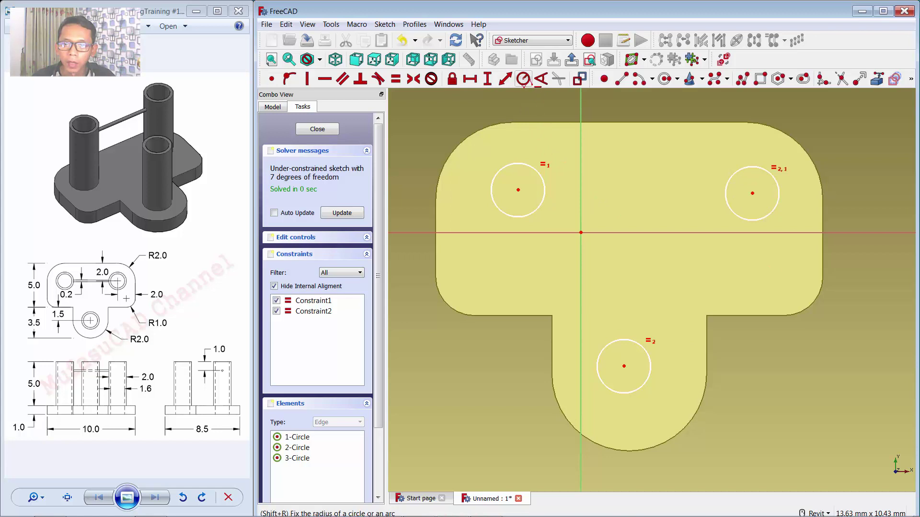
click(523, 79)
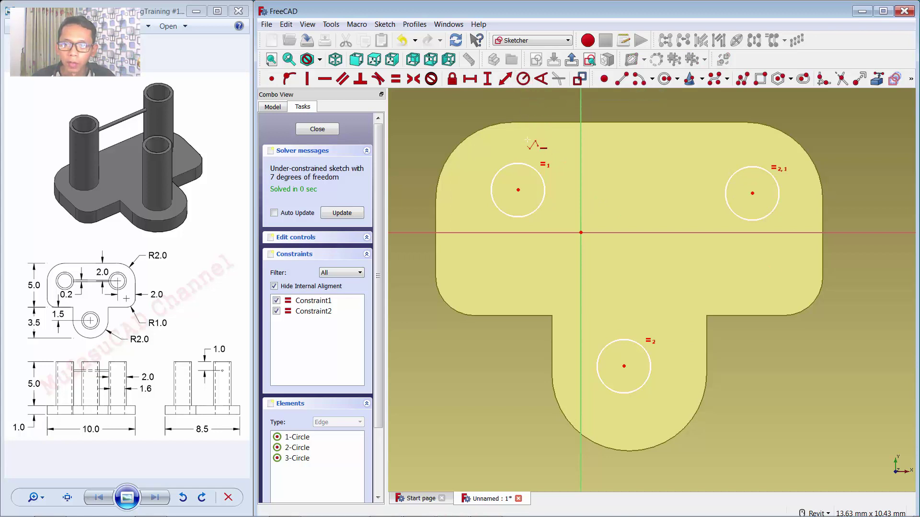
click(529, 165)
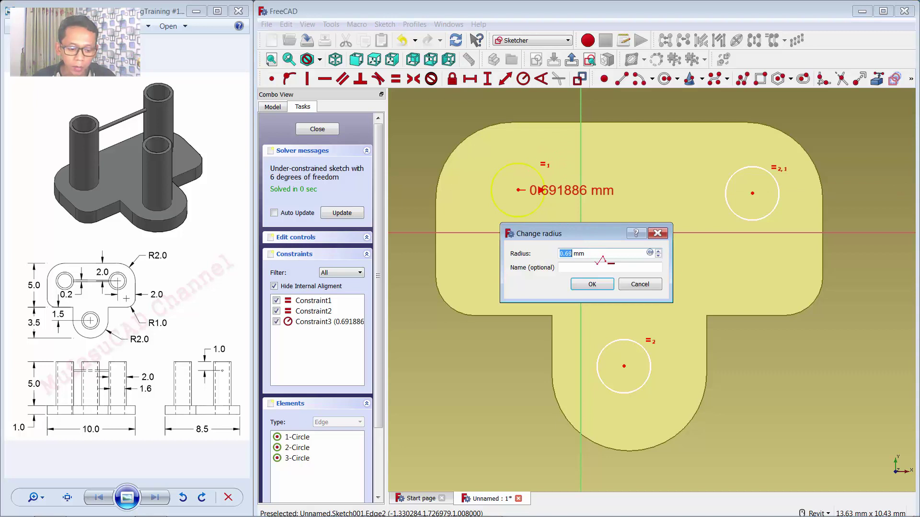
text(1)
click(592, 284)
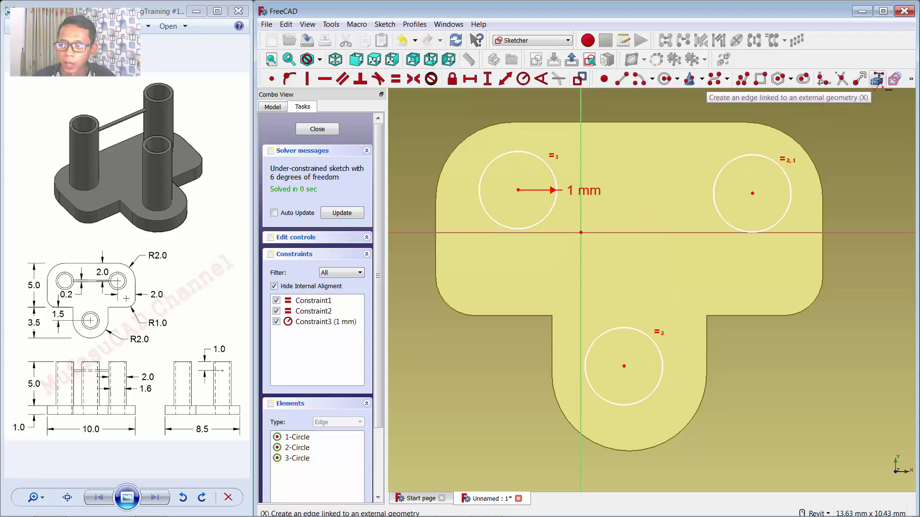
click(877, 80)
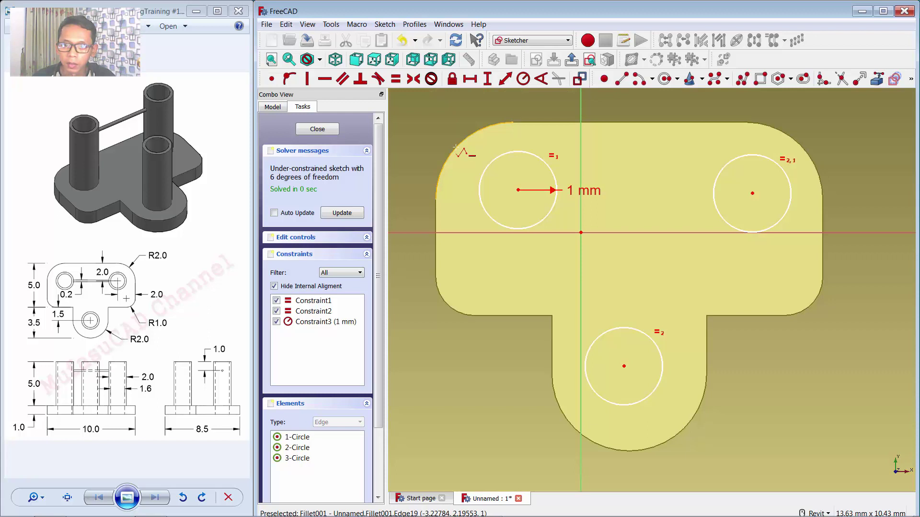
Step: Import the top-left, top-right and bottom fillet arcs as external geometry
click(455, 146)
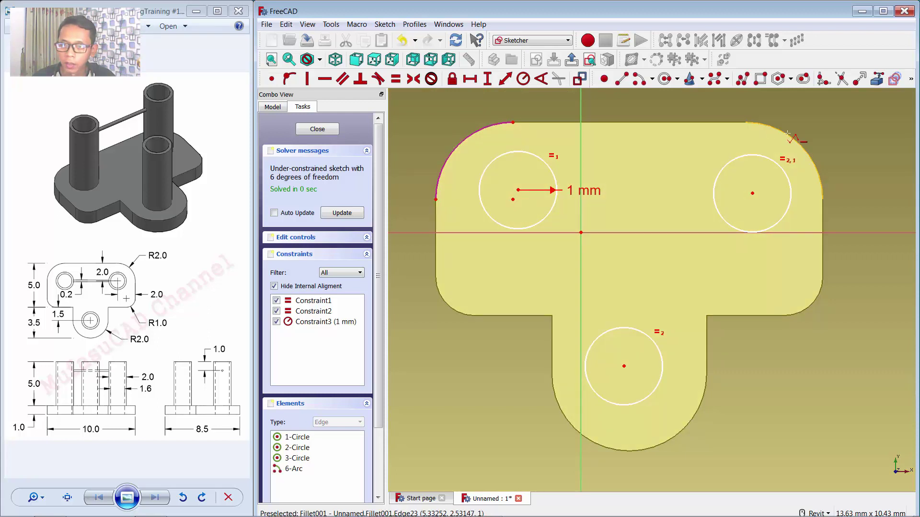
click(788, 134)
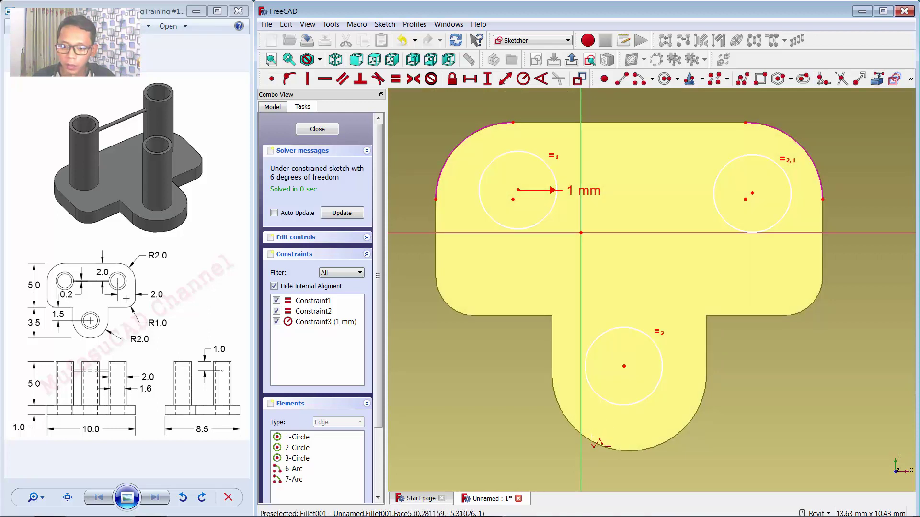
click(595, 442)
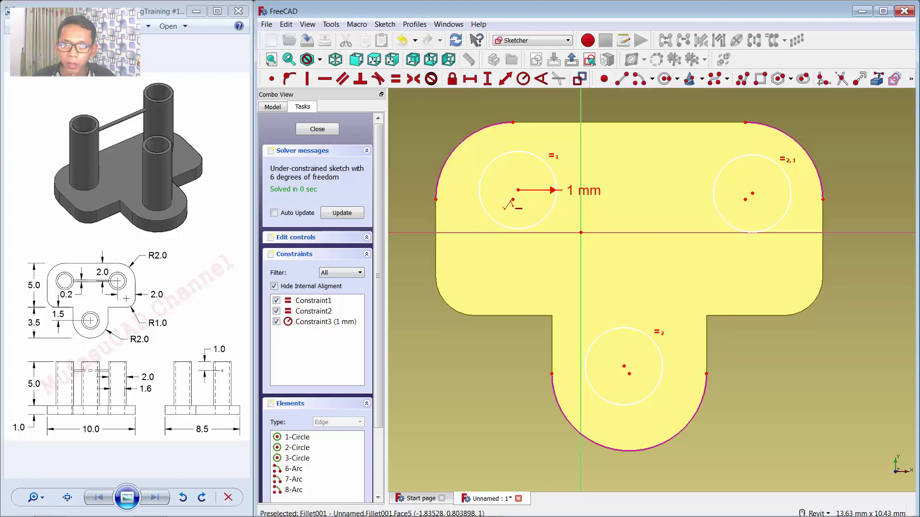
right_click(508, 204)
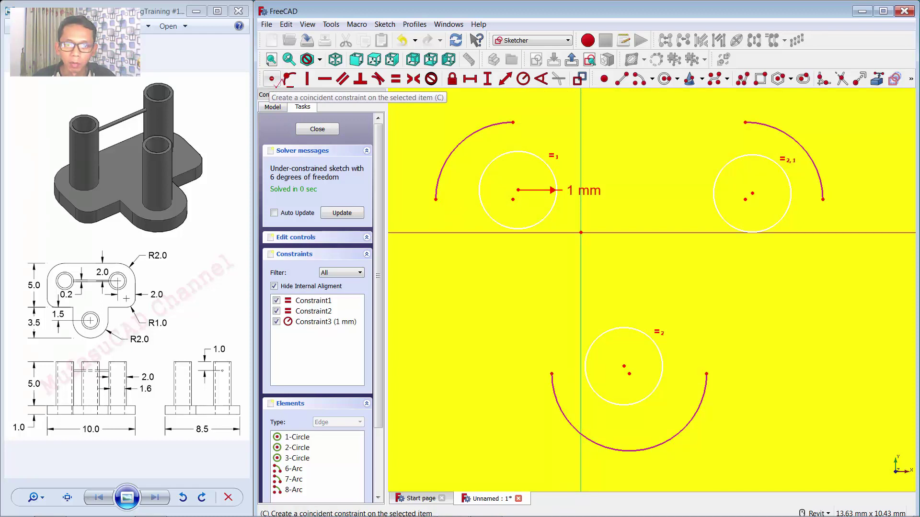
Step: Make each circle centre coincident with its fillet arc centre, then leave the sketch
click(272, 79)
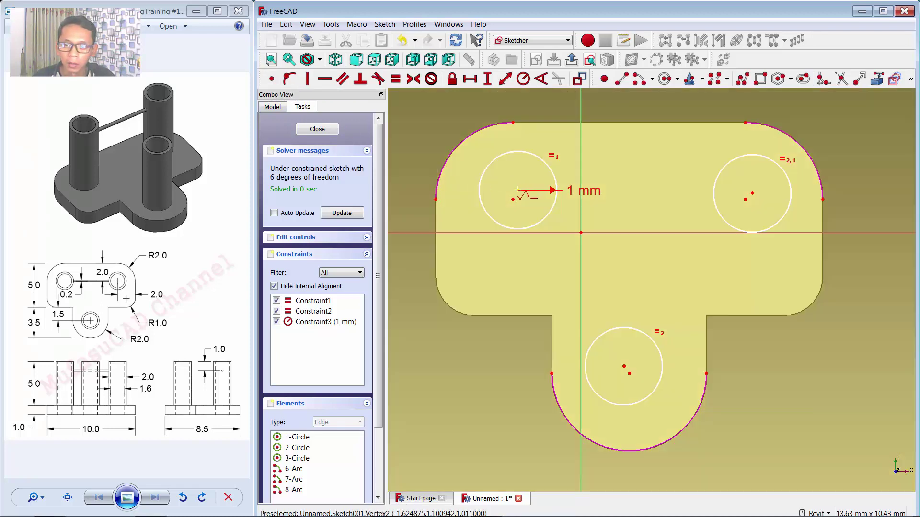
click(512, 200)
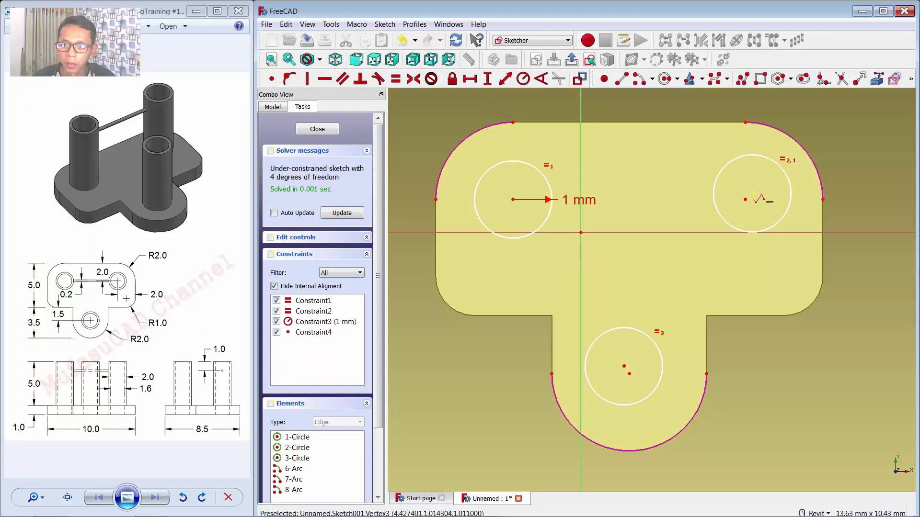
click(744, 200)
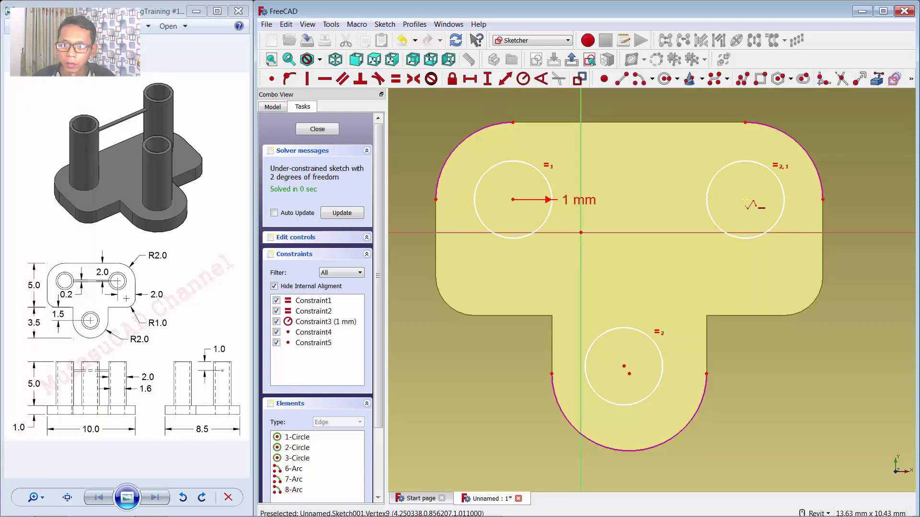
click(629, 374)
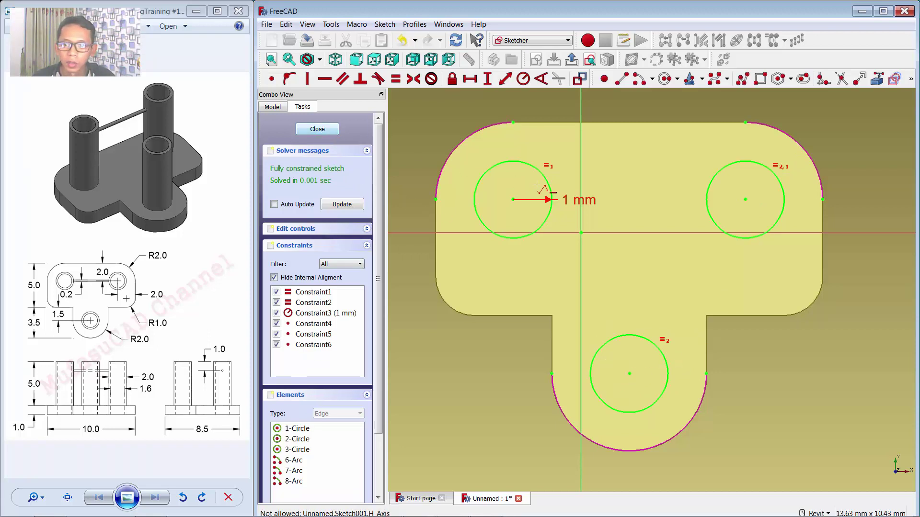
key(Escape)
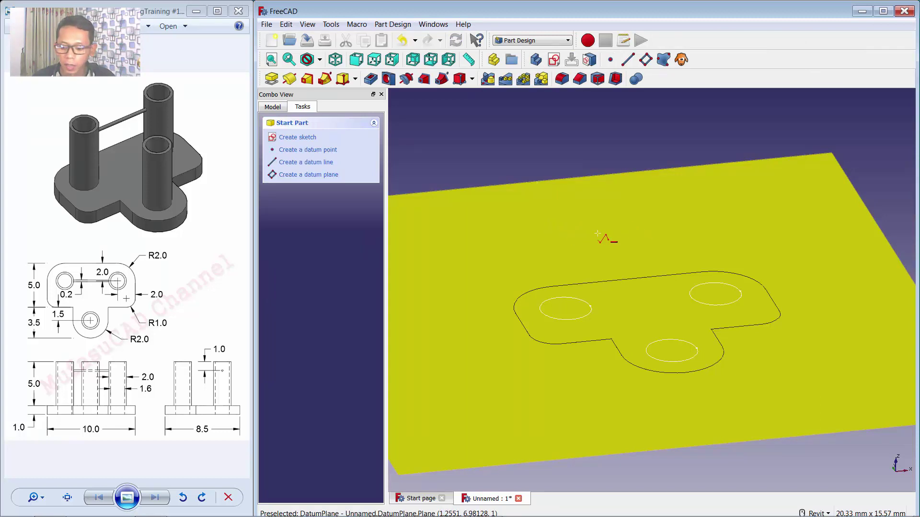
Step: Delete the helper datum plane and pad the three circles into 5 mm tall cylinders
key(Delete)
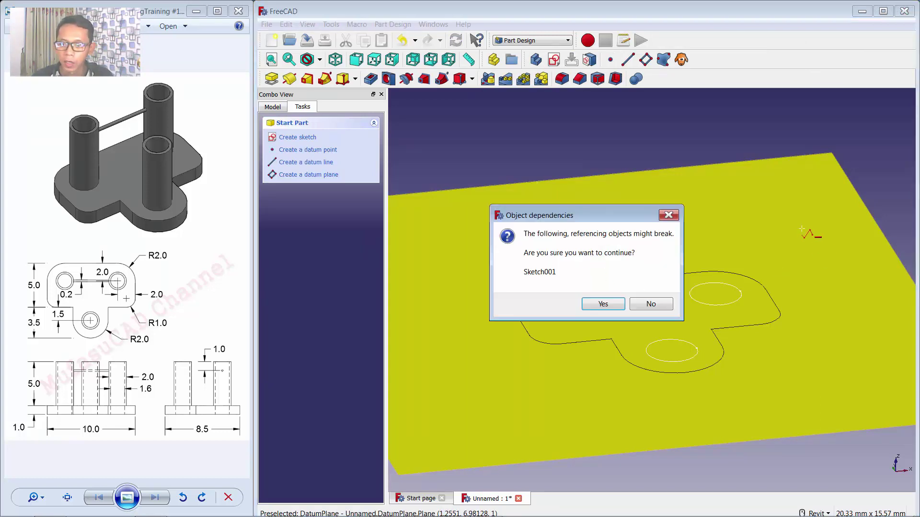
click(603, 304)
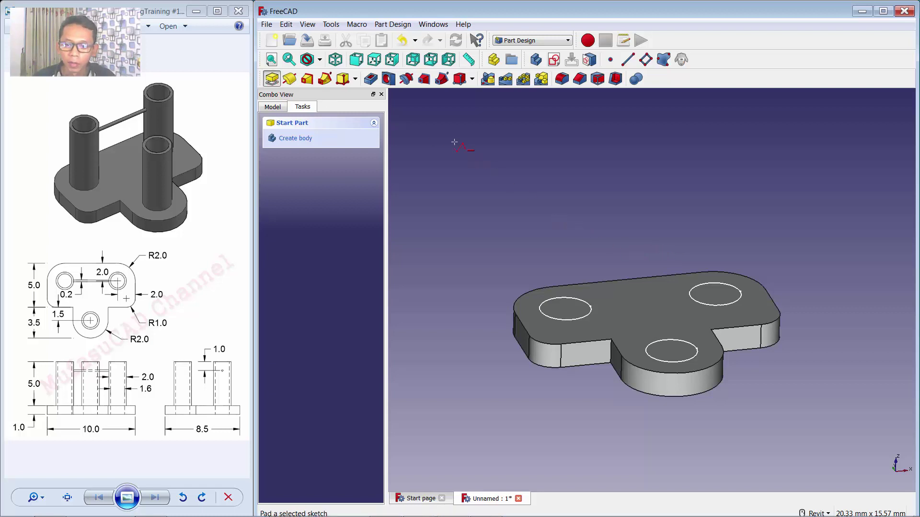
click(272, 78)
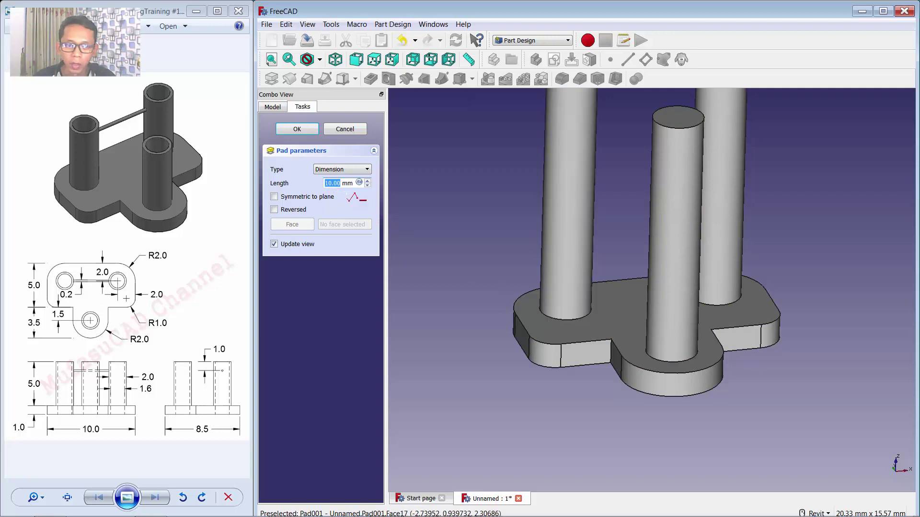
scroll(360, 184, down, 2)
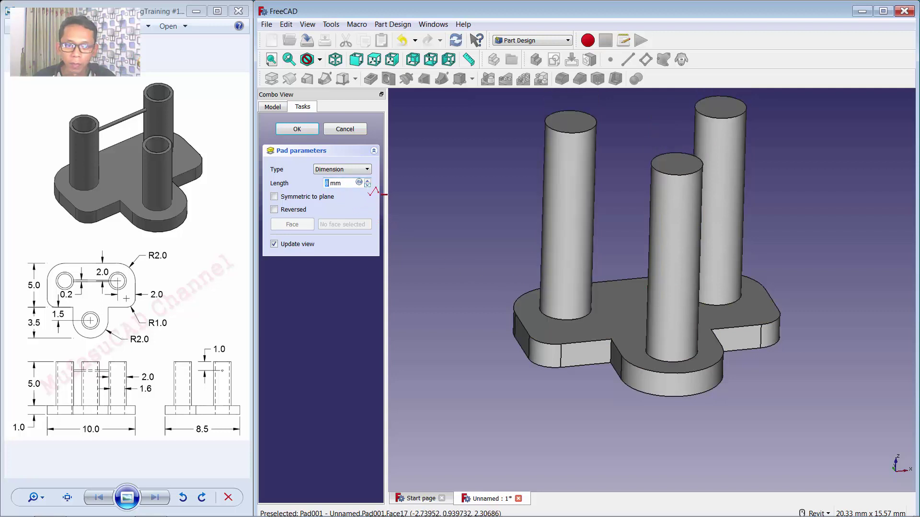
scroll(361, 184, down, 1)
scroll(360, 184, down, 1)
scroll(360, 184, down, 1)
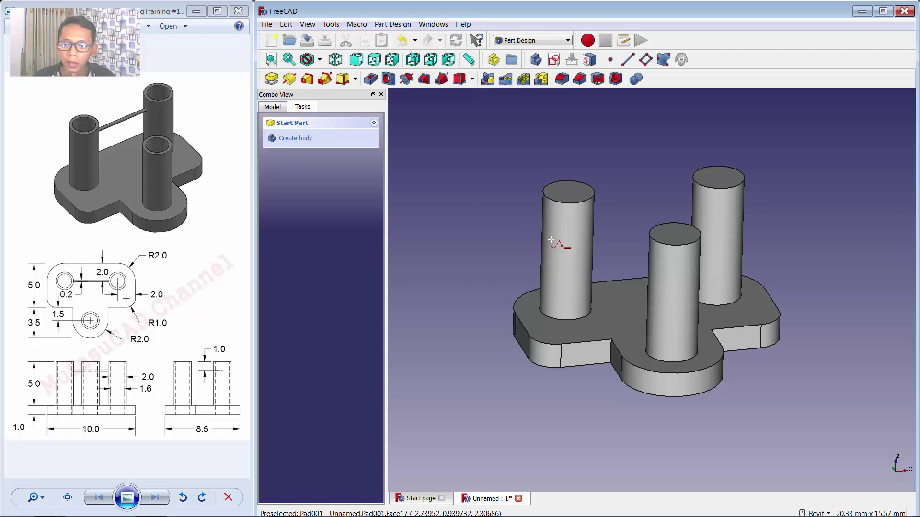
click(573, 194)
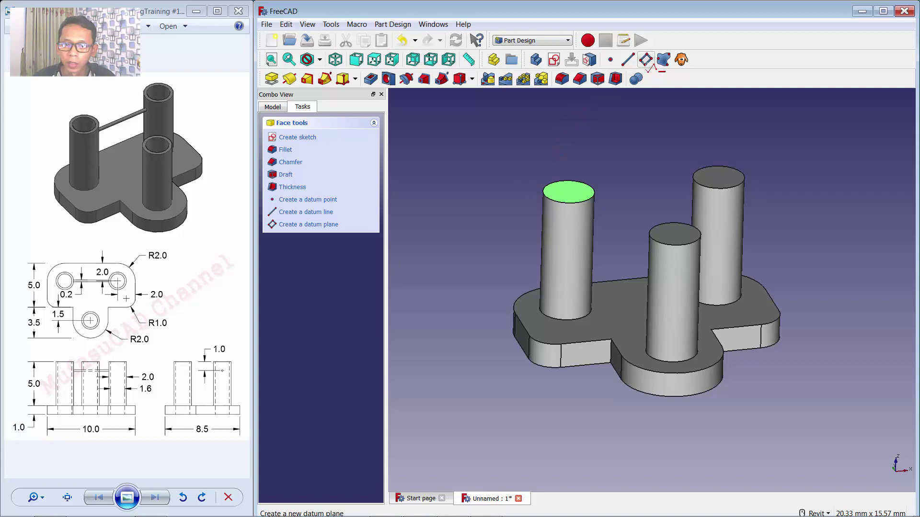
Step: Attach a datum plane to the left cylinder's top face with 90° pitch and -2 mm X offset
click(646, 59)
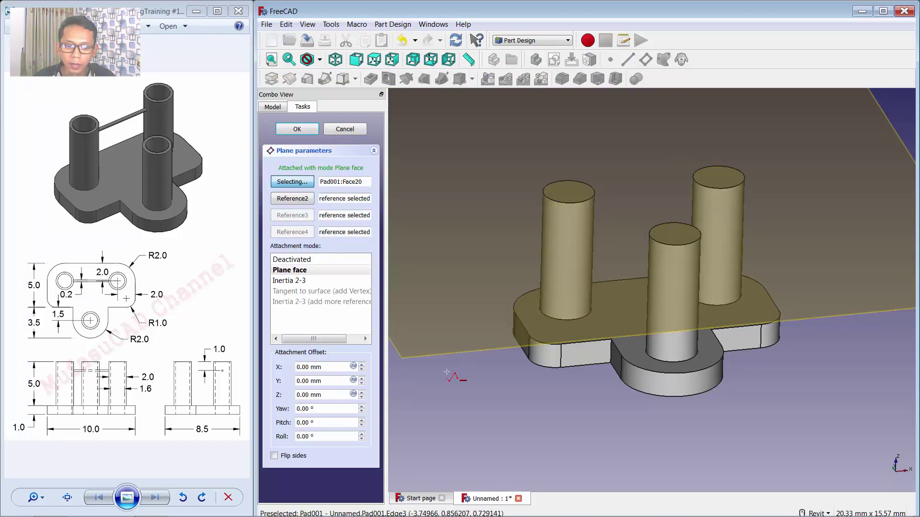
click(318, 422)
drag(326, 425, 293, 427)
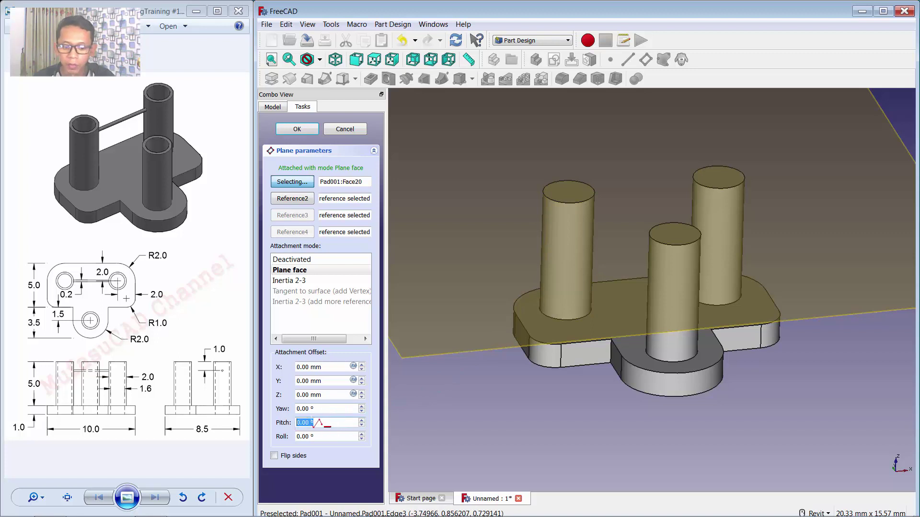
text(90)
click(335, 410)
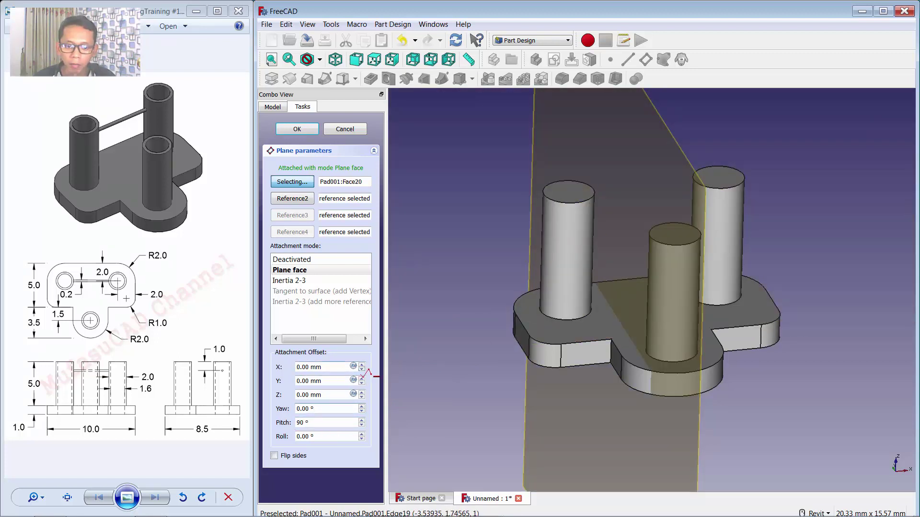
click(361, 369)
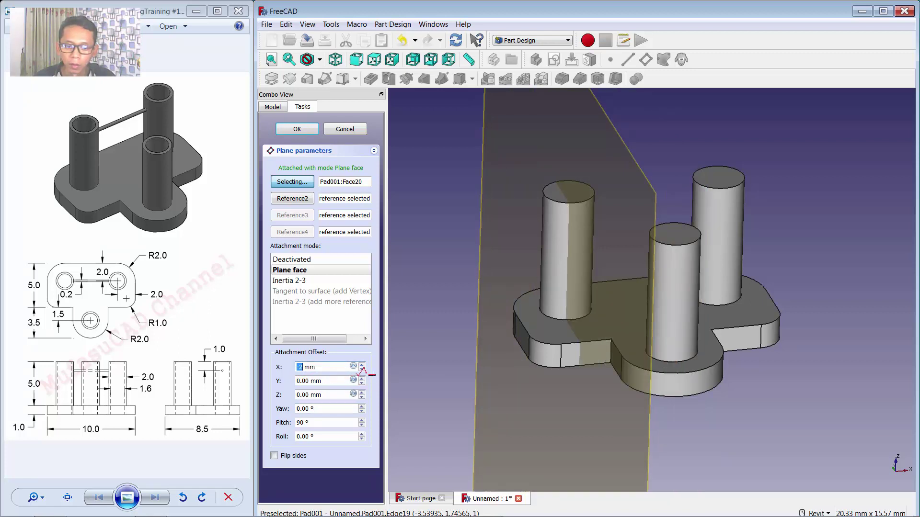
click(362, 364)
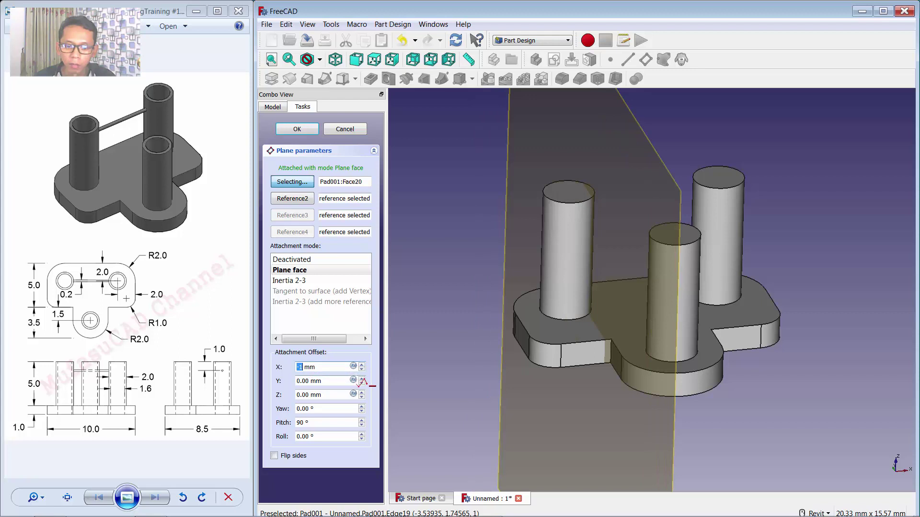
click(361, 370)
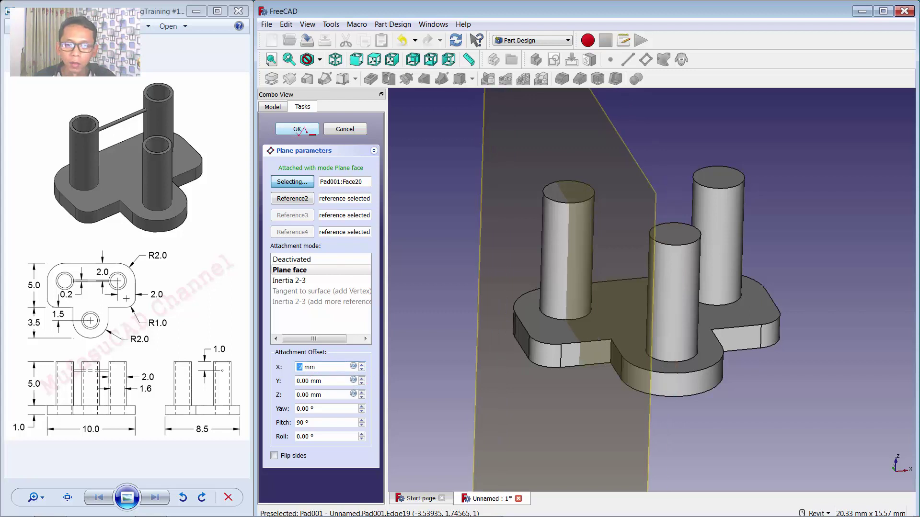
click(298, 130)
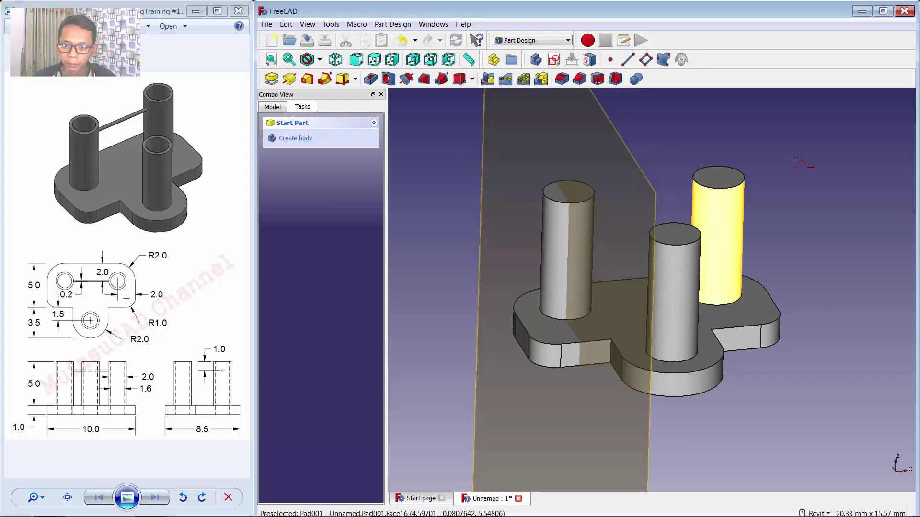
click(570, 139)
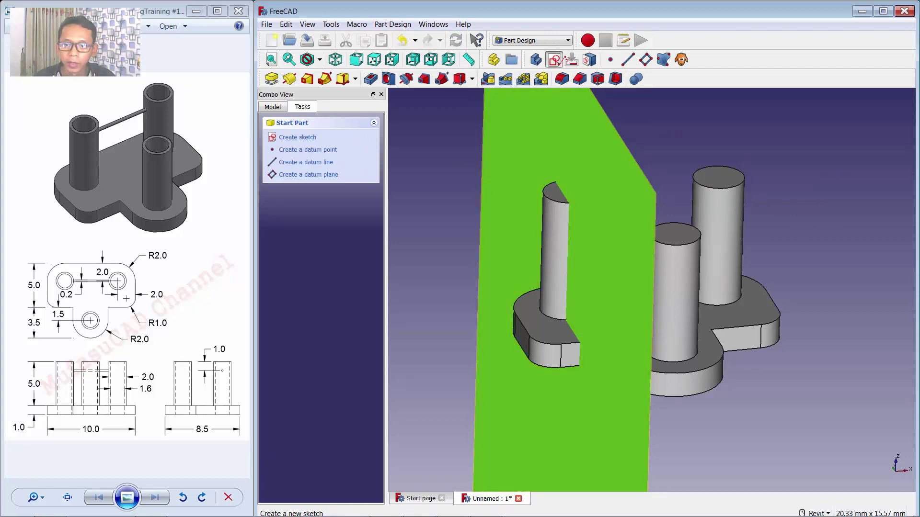
Step: Start a sketch on the datum plane in outline display and import the part's corner point as external geometry
click(565, 58)
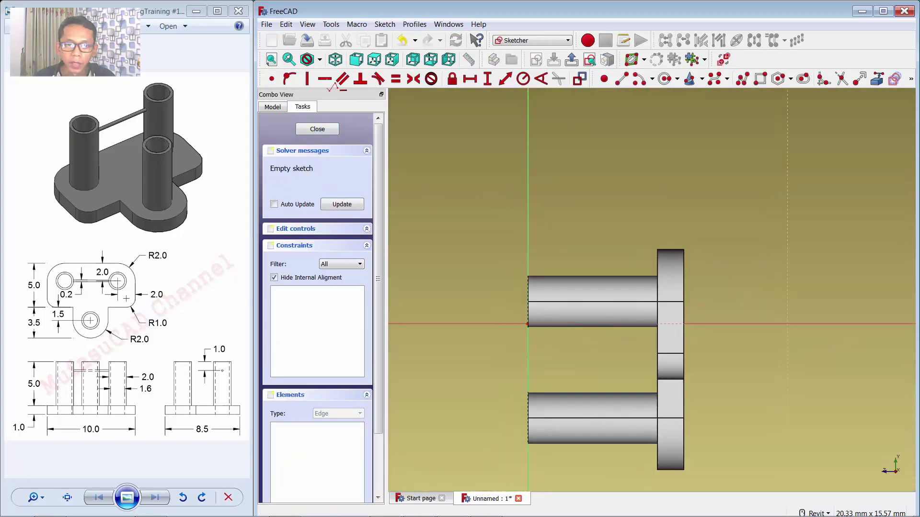
click(319, 60)
click(335, 115)
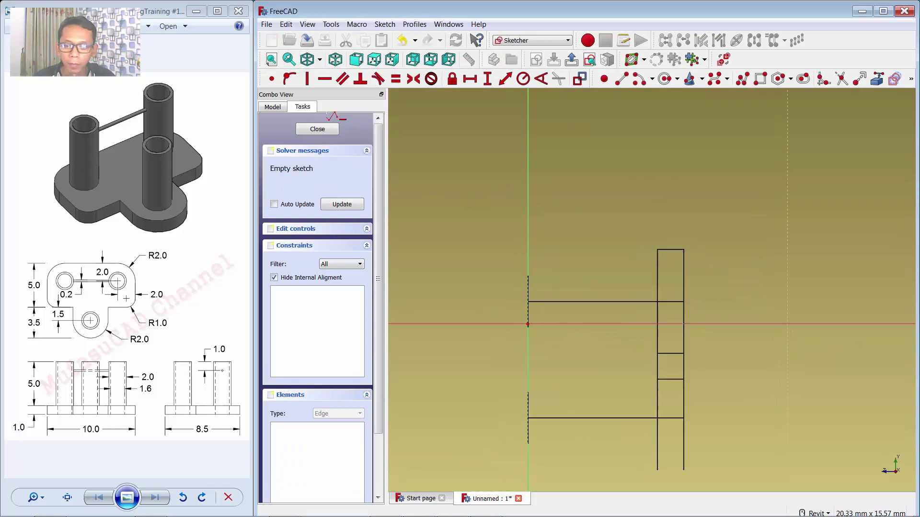
scroll(584, 354, up, 2)
scroll(585, 355, up, 2)
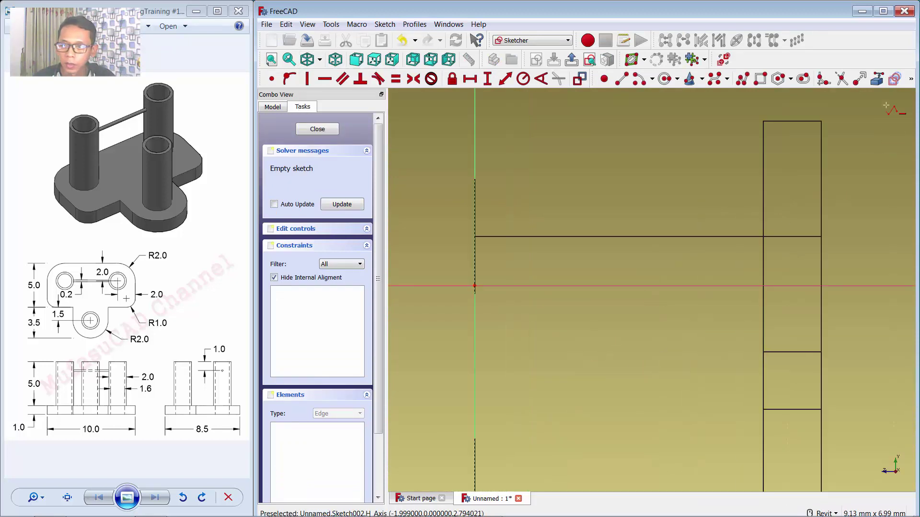
click(878, 80)
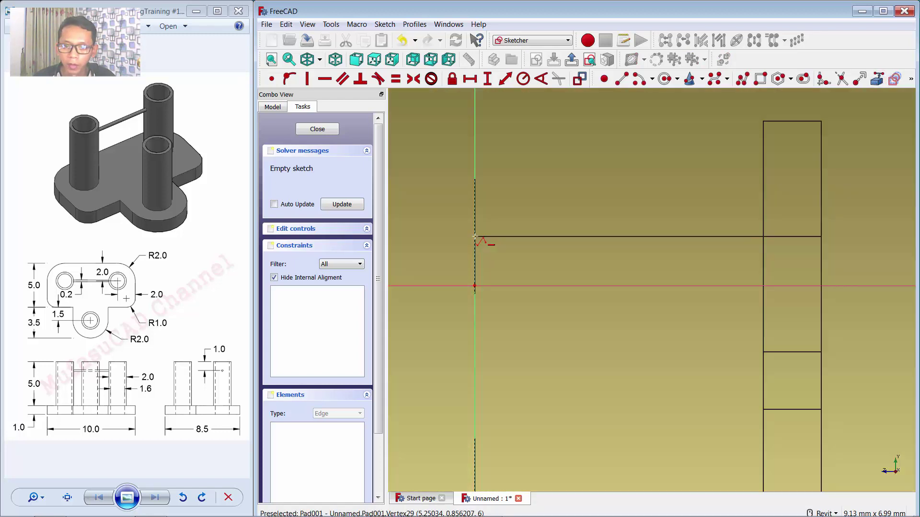
click(475, 237)
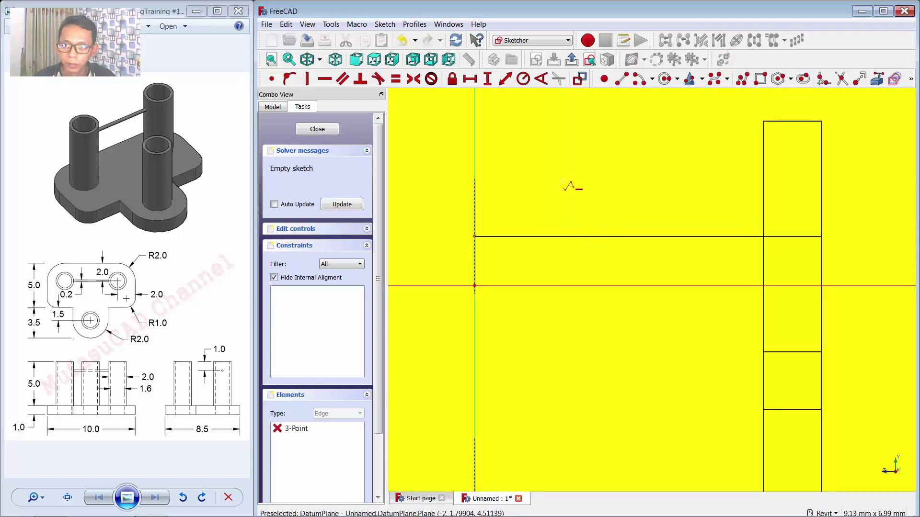
Step: Draw a circle above the edge and constrain its radius to 0.1 mm
click(675, 78)
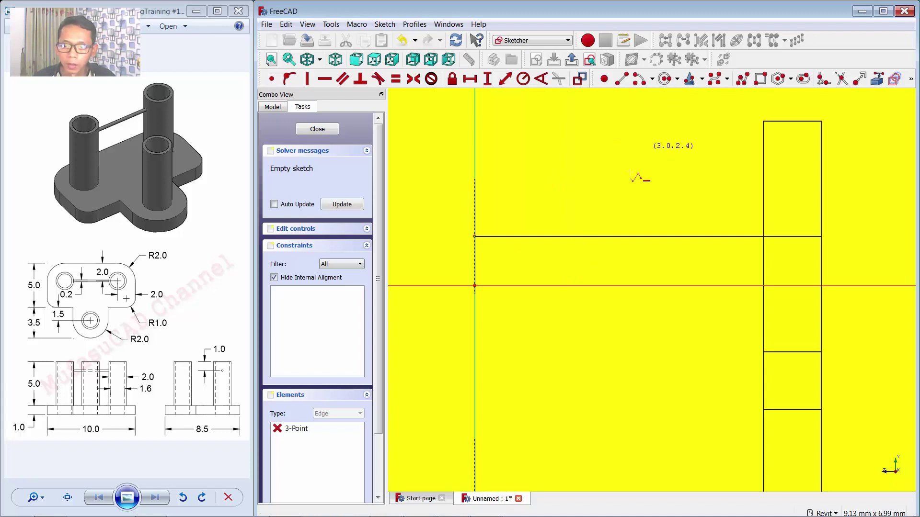
click(583, 222)
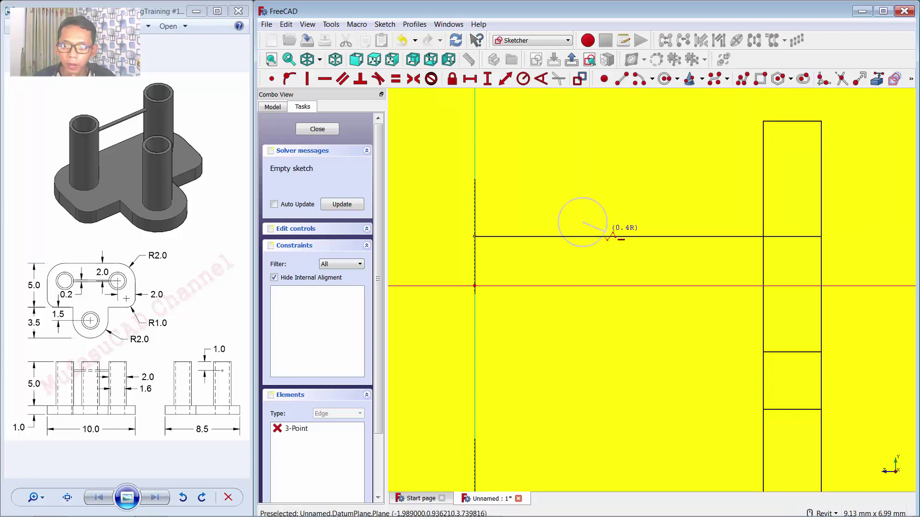
click(606, 231)
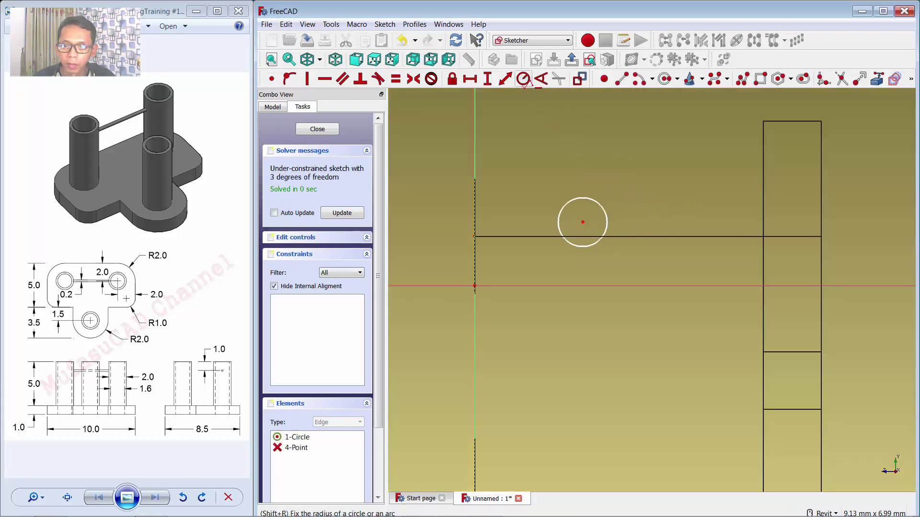
click(596, 199)
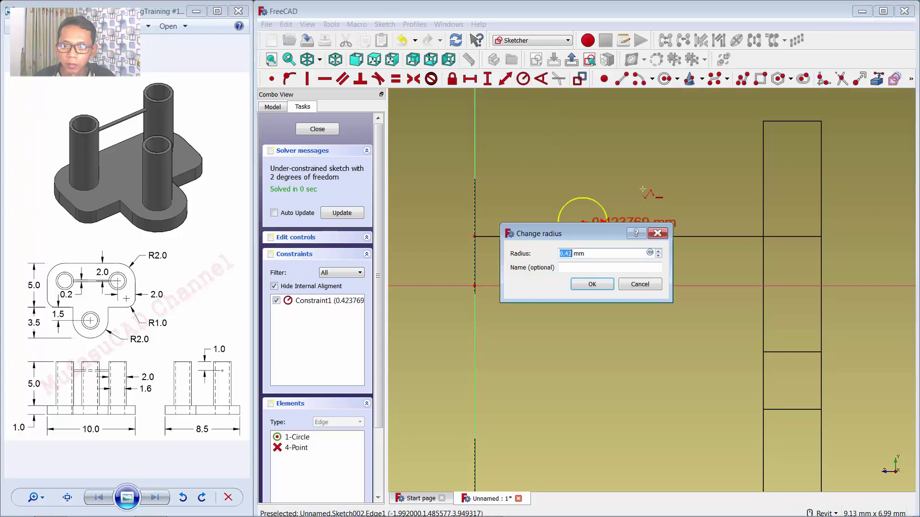
text(0)
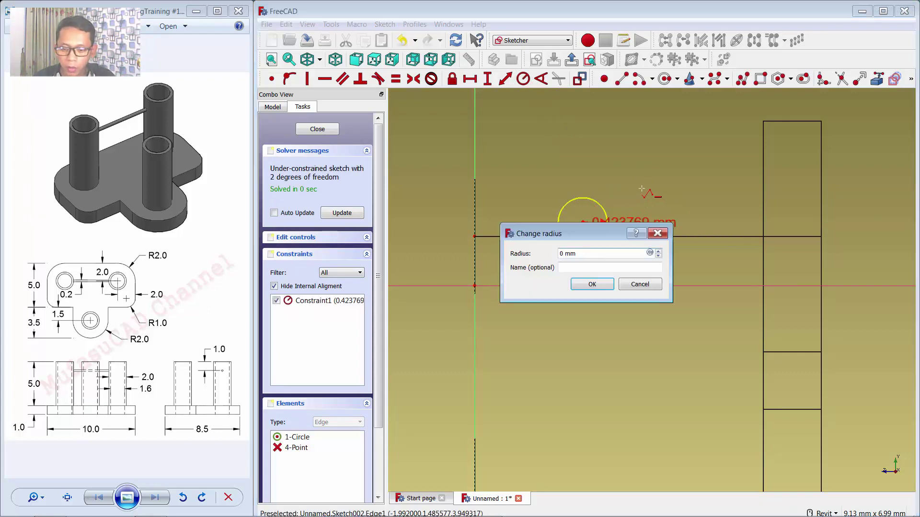
text(.1)
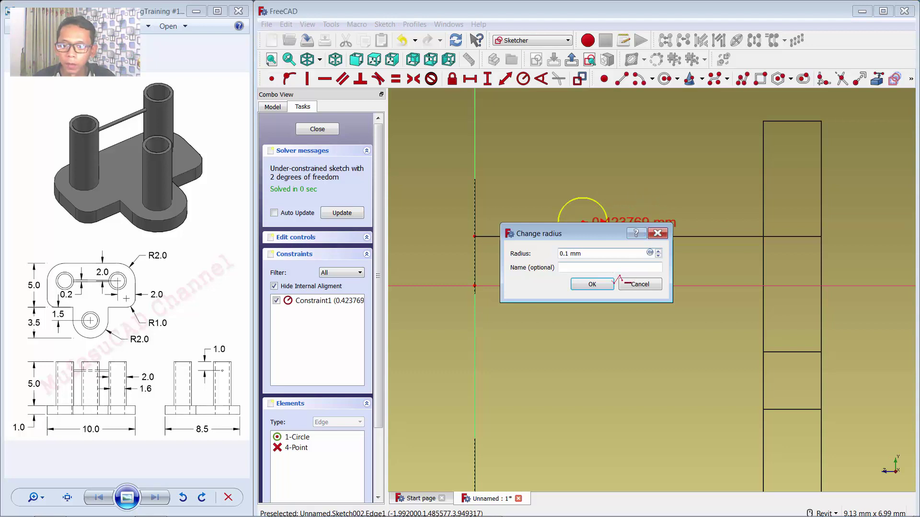
click(597, 284)
Step: Fix the circle centre 1 mm horizontally and 0 mm vertically from the corner point
scroll(547, 230, down, 2)
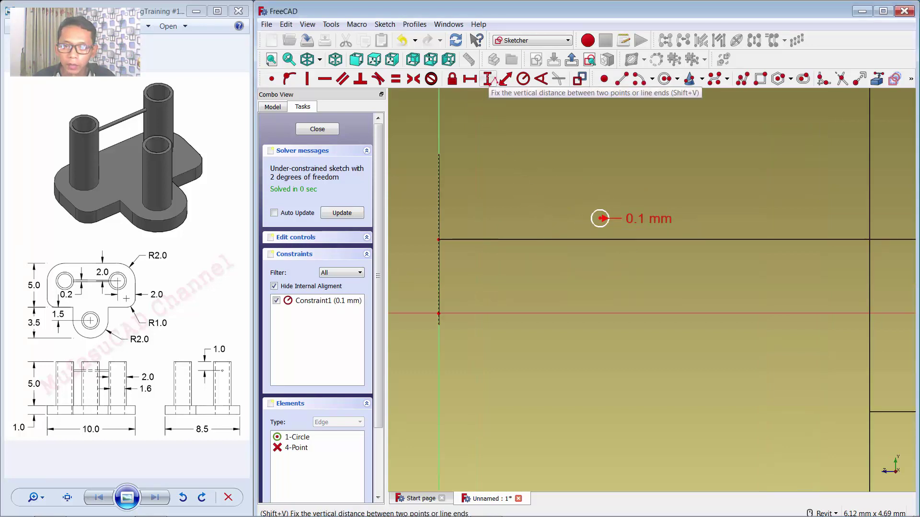
click(469, 80)
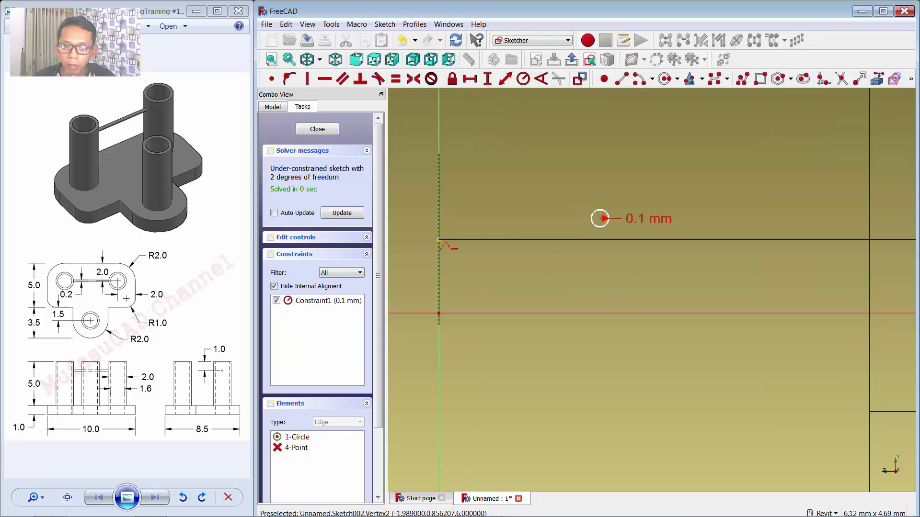
click(439, 240)
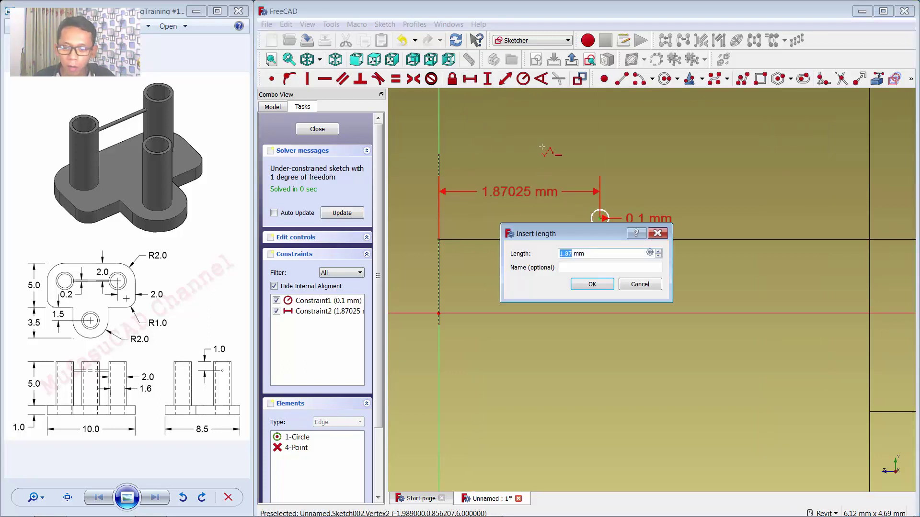
text(1)
click(593, 285)
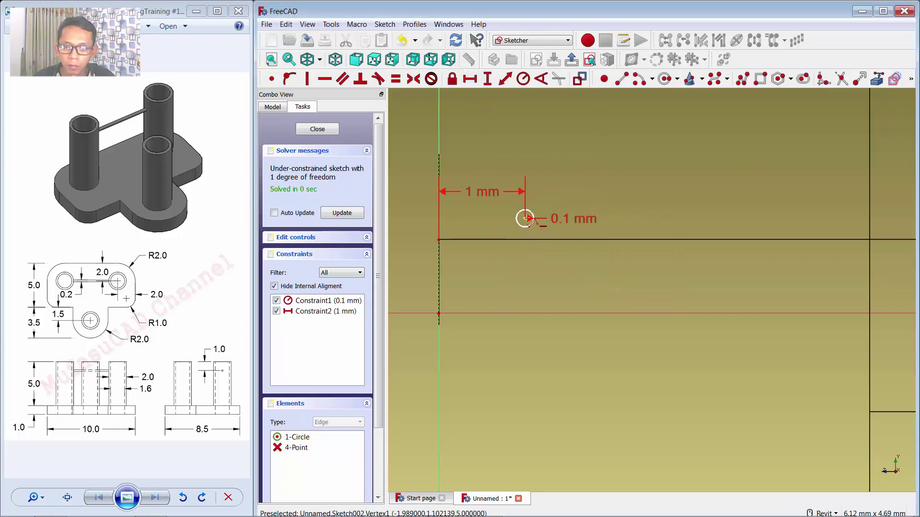
click(439, 240)
click(524, 218)
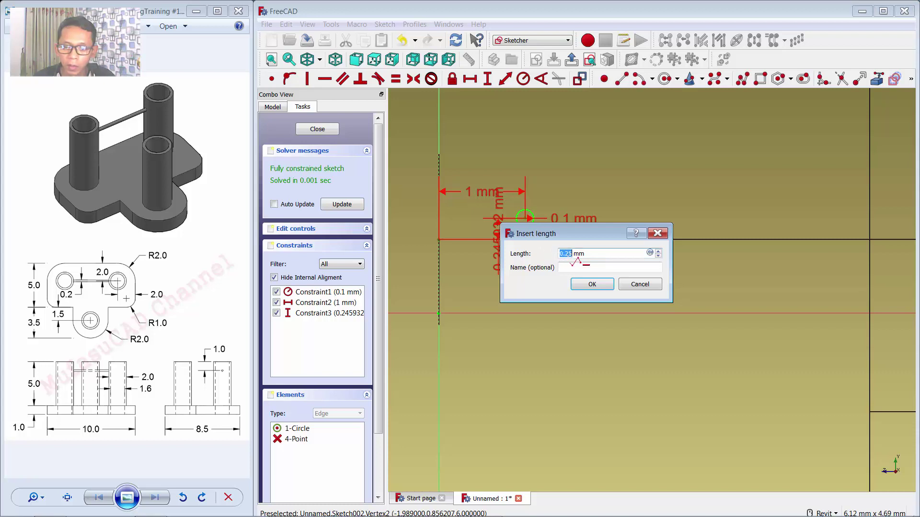
text(0)
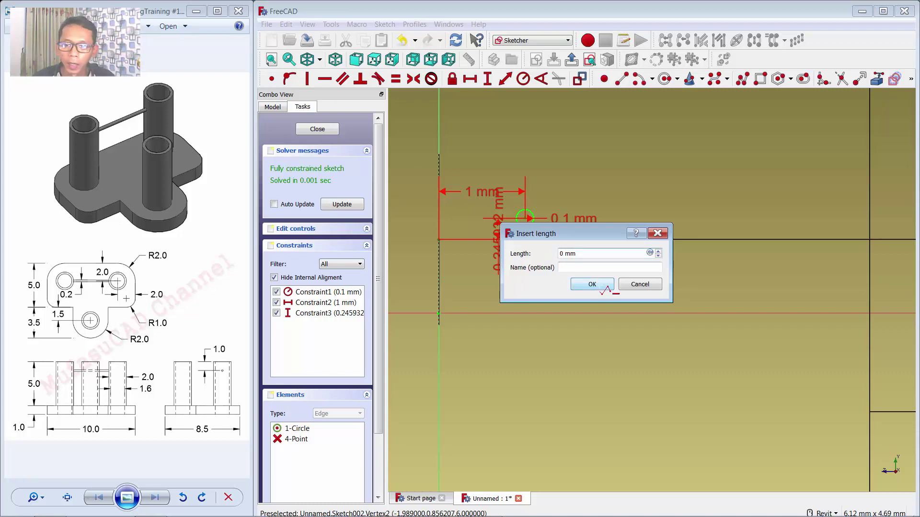
click(600, 286)
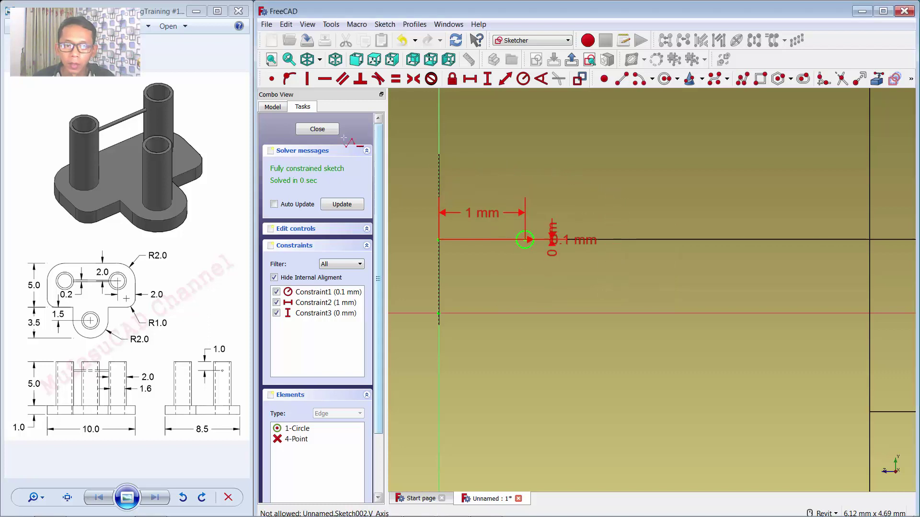
Step: Close the sketch and delete the datum plane despite its dependencies
click(317, 129)
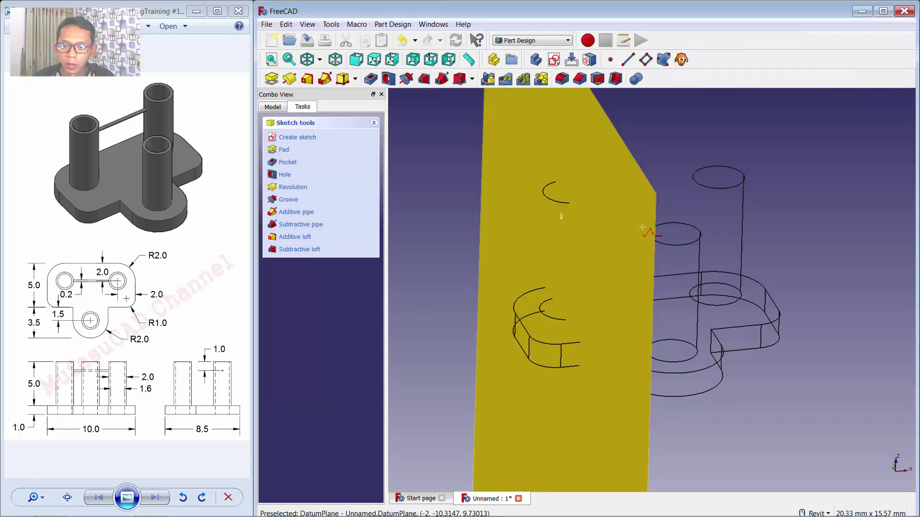
click(520, 144)
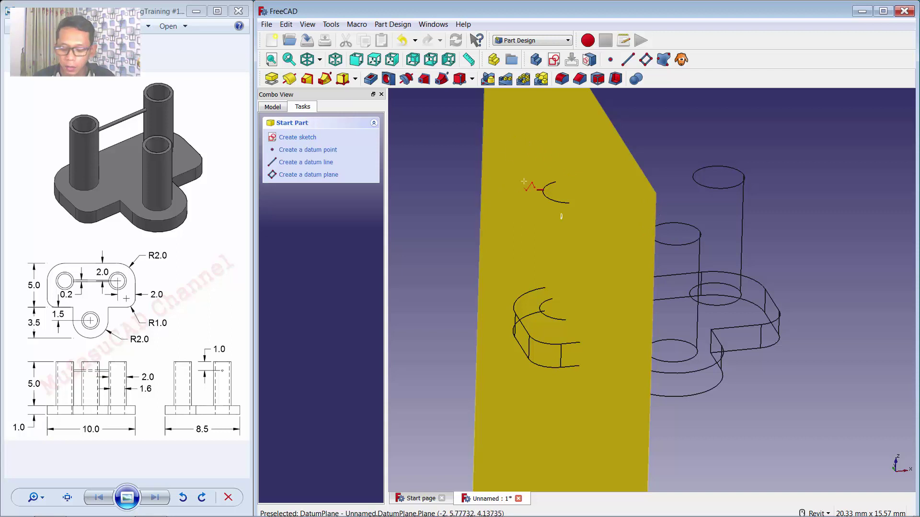
key(Delete)
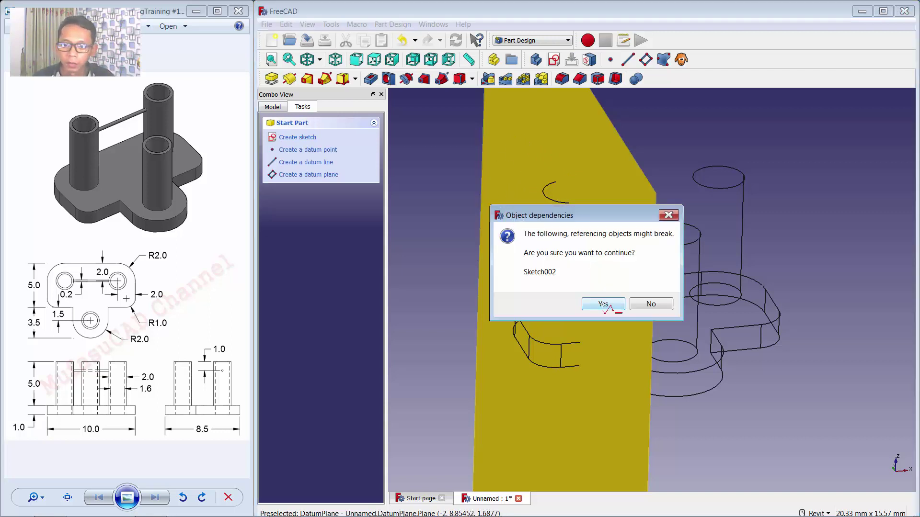
click(603, 304)
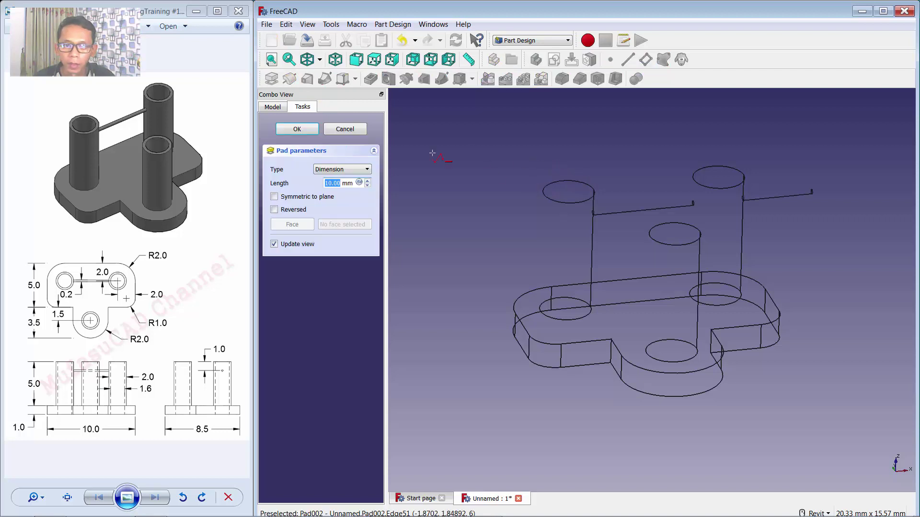
Step: Restore shaded display and pad the small circle 9 mm into the connecting rod
click(320, 60)
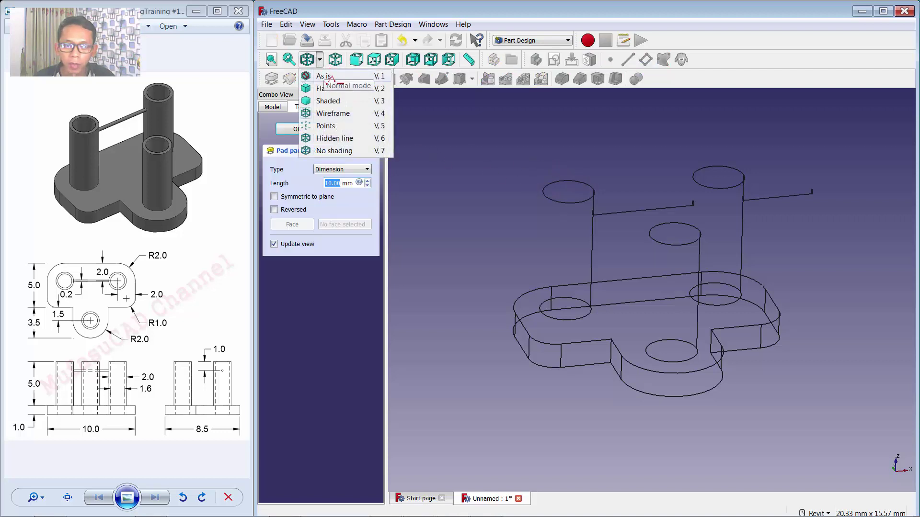
click(325, 76)
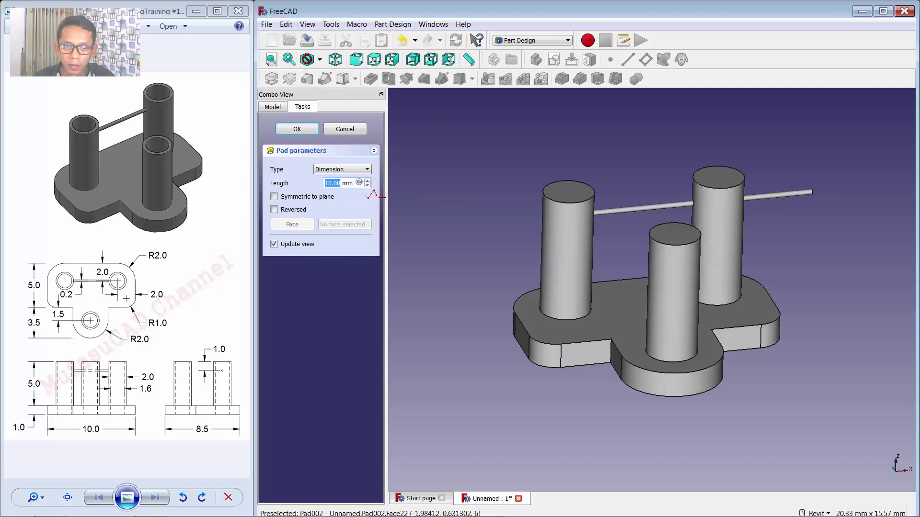
text(9)
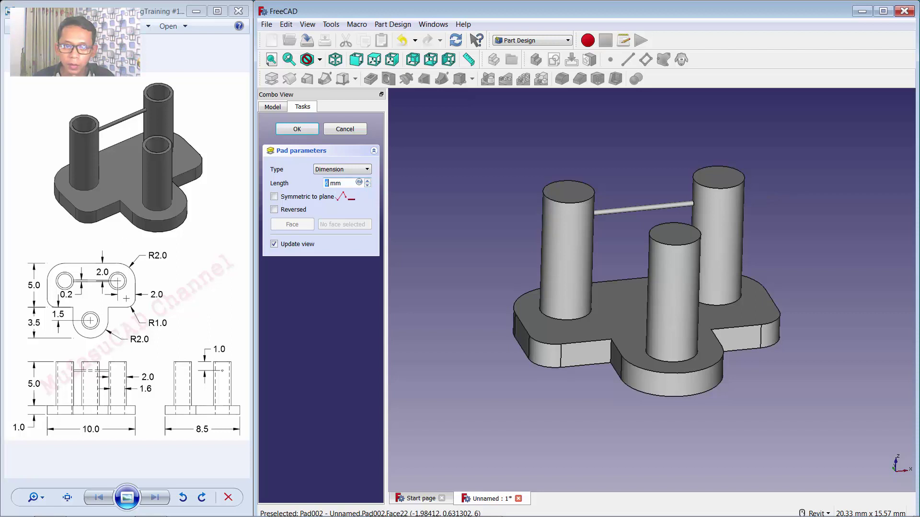
click(307, 133)
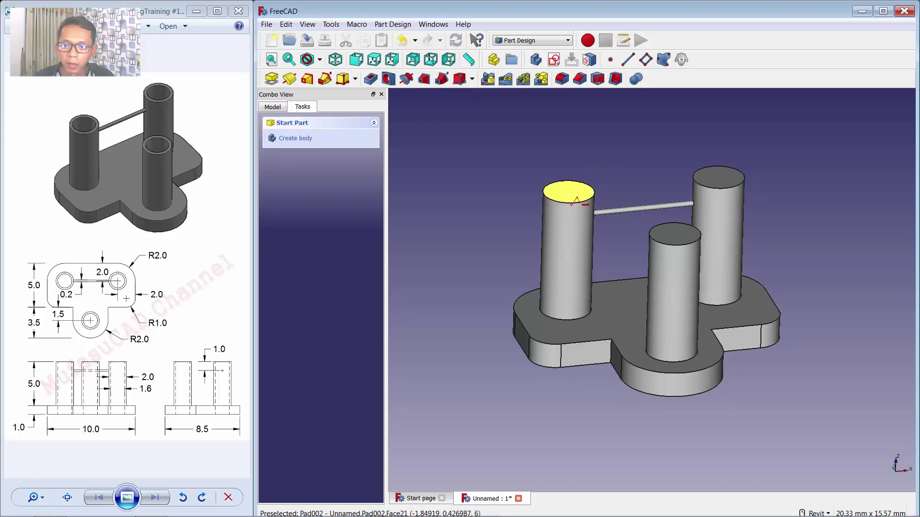
Step: Place a datum plane on the left tube's top face and start a new sketch on it
click(577, 199)
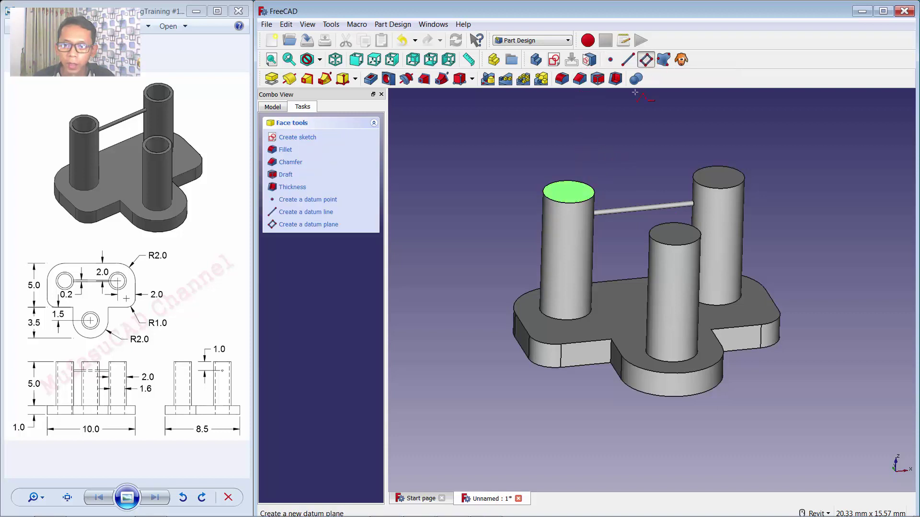
click(651, 60)
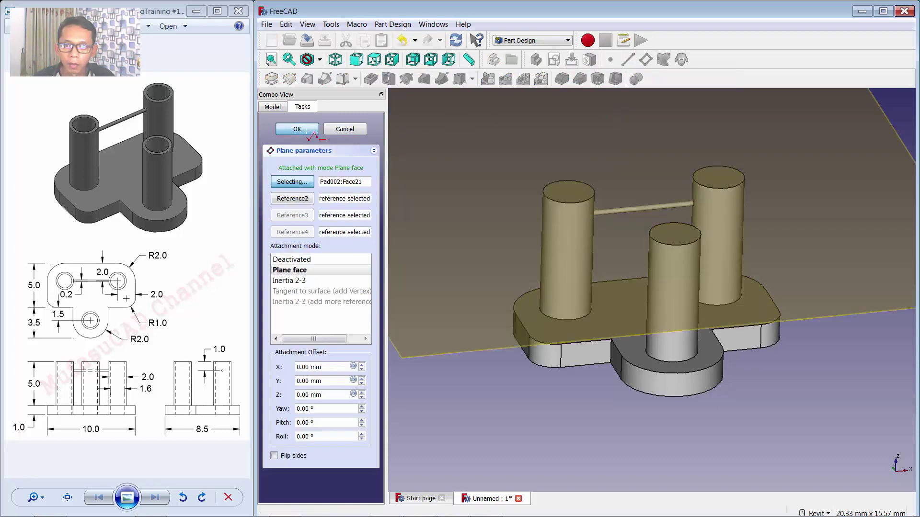
click(297, 129)
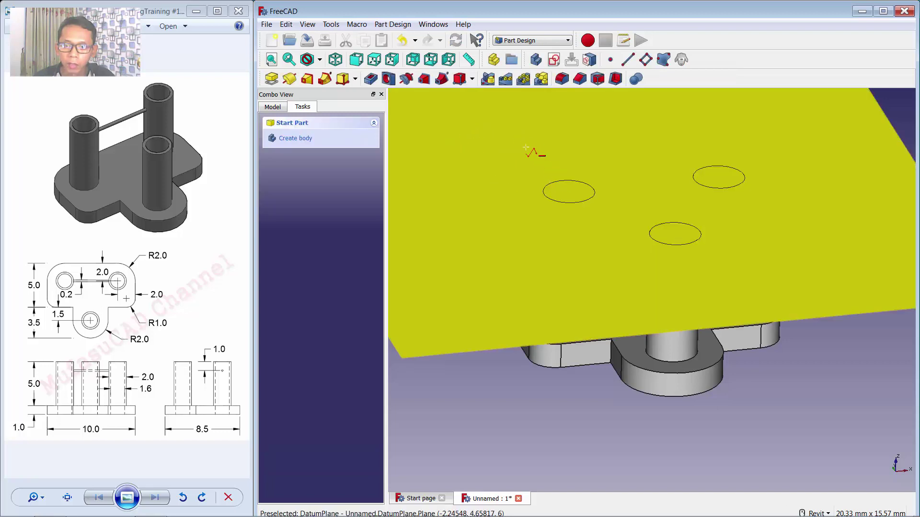
click(554, 59)
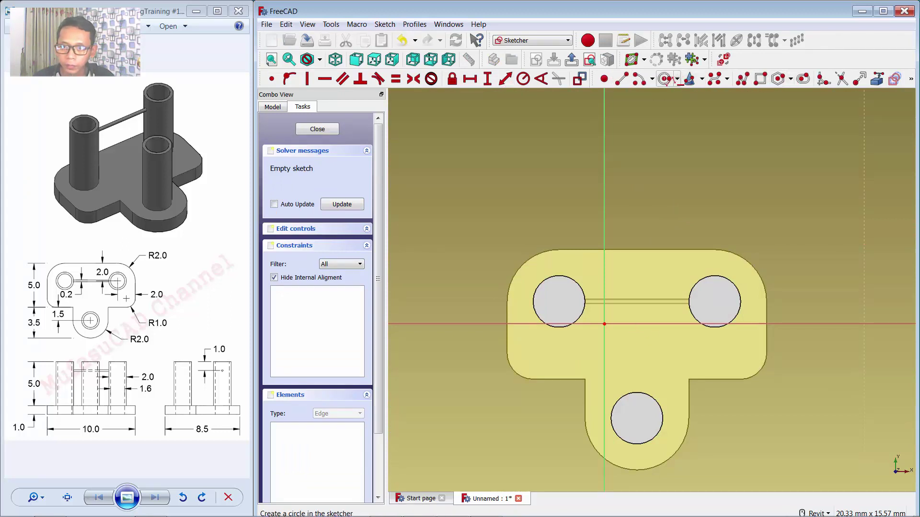
Step: Draw three circles, two near the top tubes and one below the origin
click(665, 79)
click(574, 227)
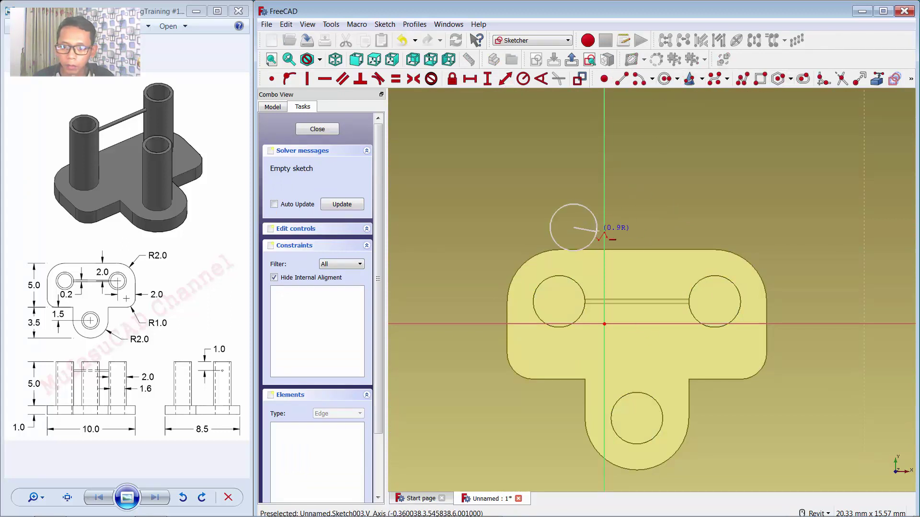
click(672, 222)
click(699, 226)
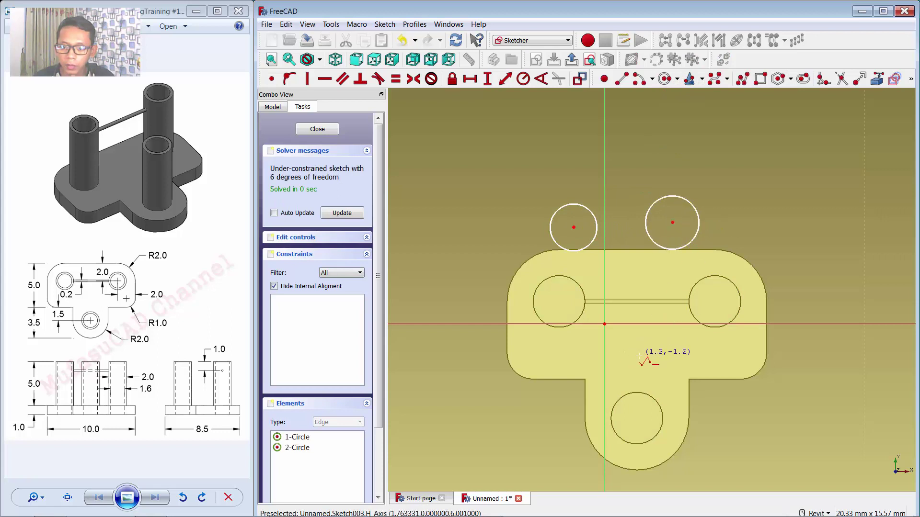
click(639, 356)
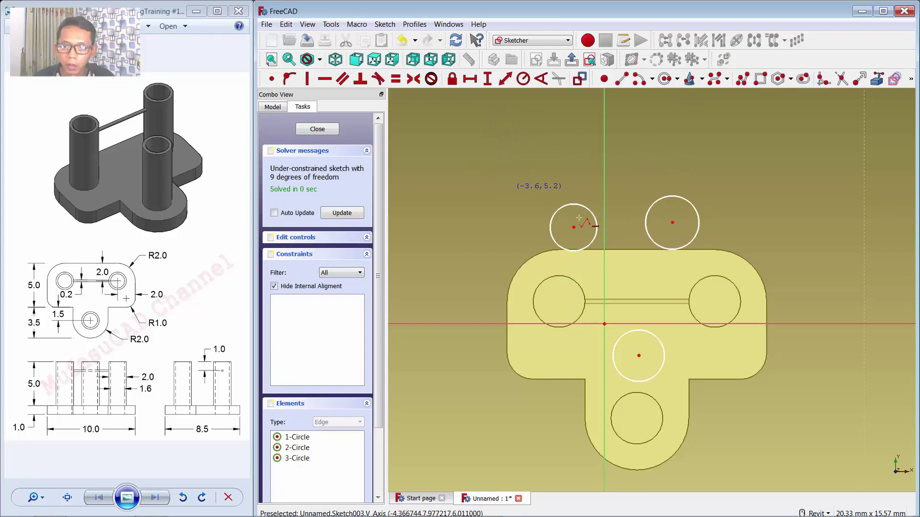
Step: Make the three circles equal and give them a 0.8 mm radius
click(595, 214)
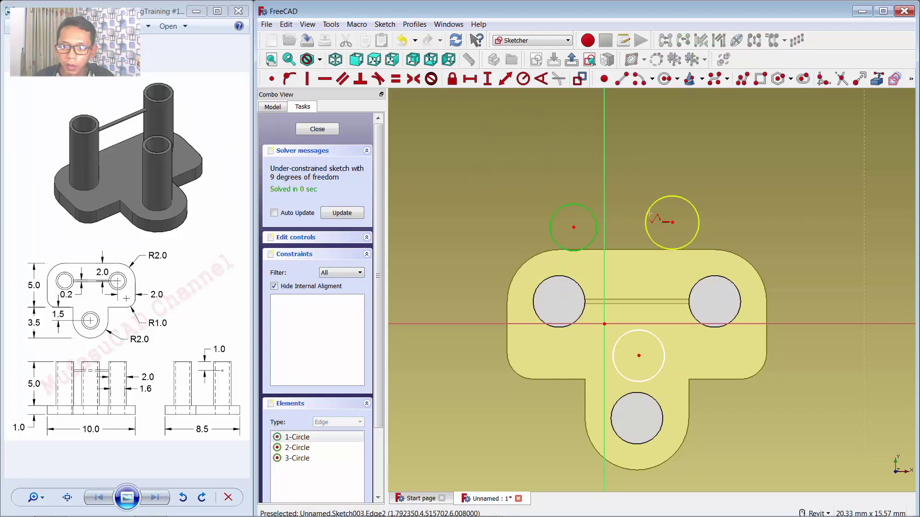
click(648, 216)
click(637, 331)
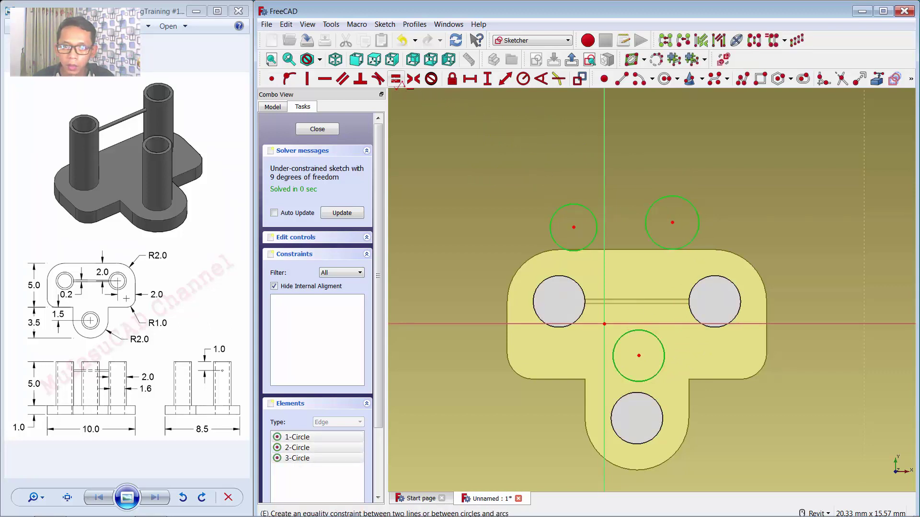
click(396, 80)
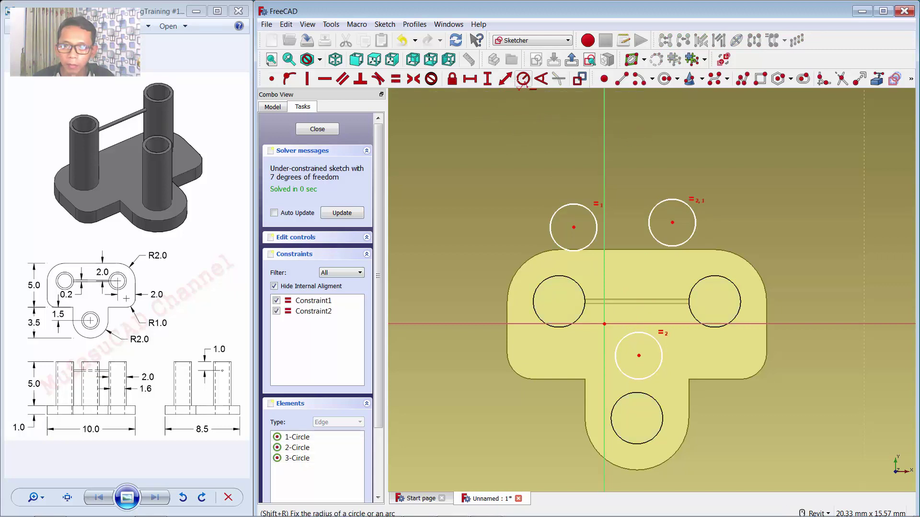
click(569, 206)
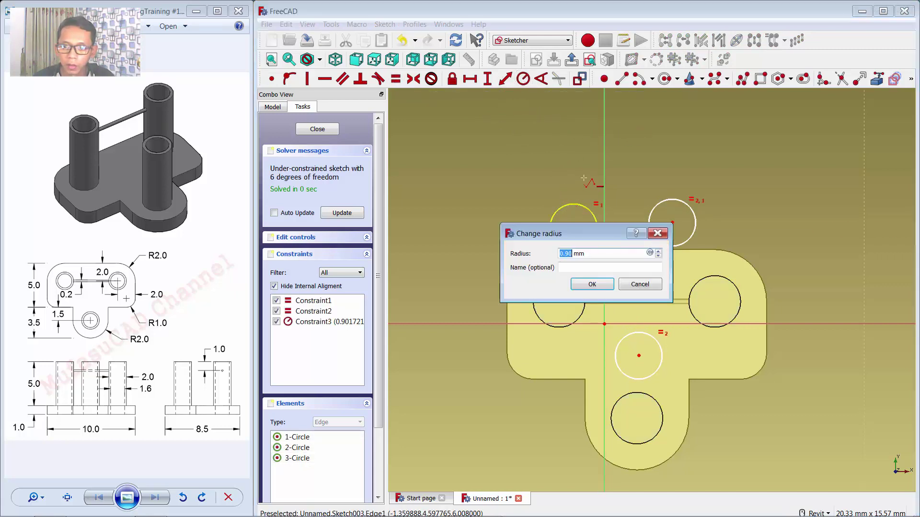
text(0.8)
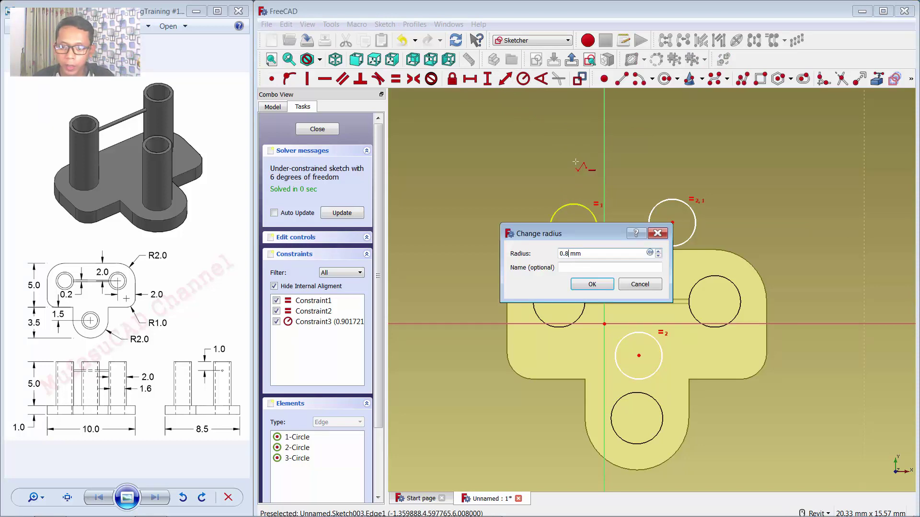
click(592, 284)
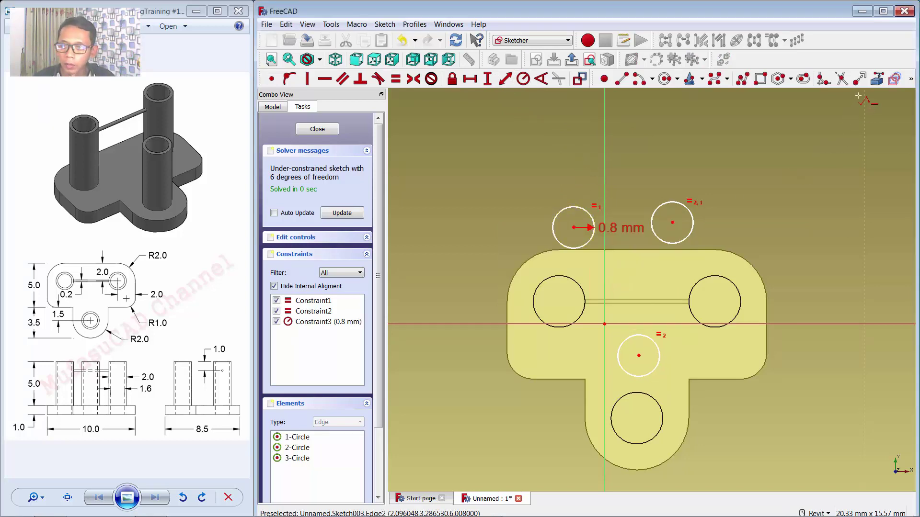
Step: Import the three tube outlines, make each circle concentric with its tube, and close the sketch
click(883, 80)
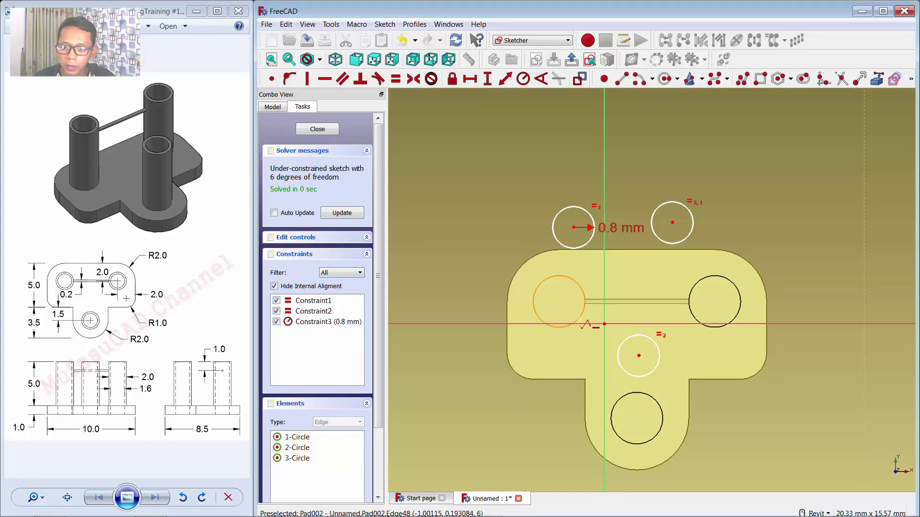
click(583, 309)
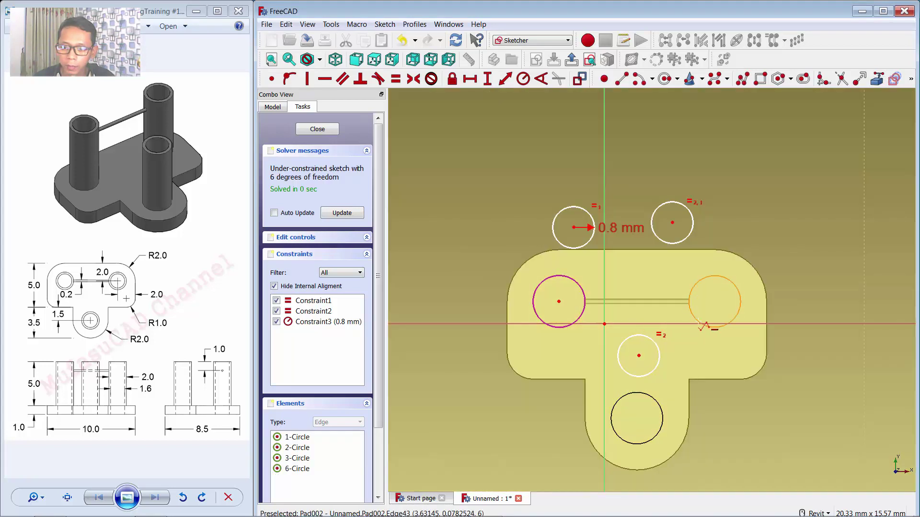
click(698, 326)
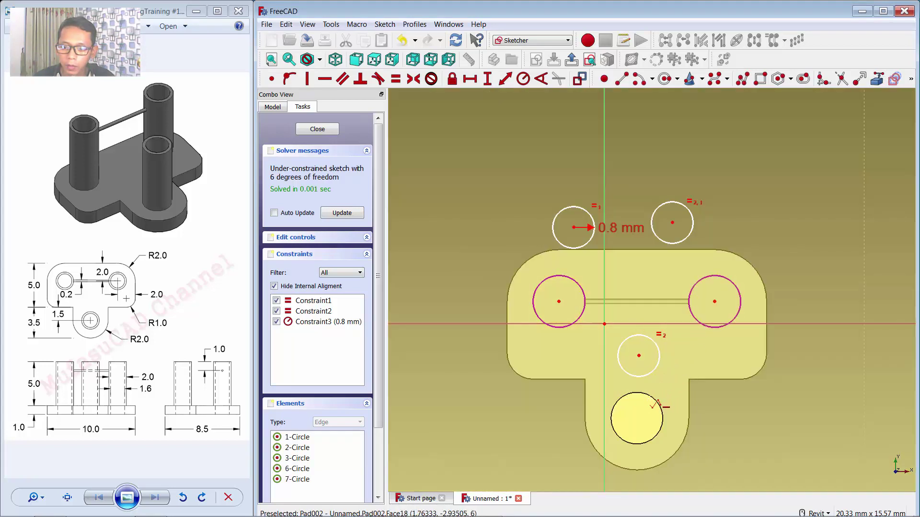
click(650, 397)
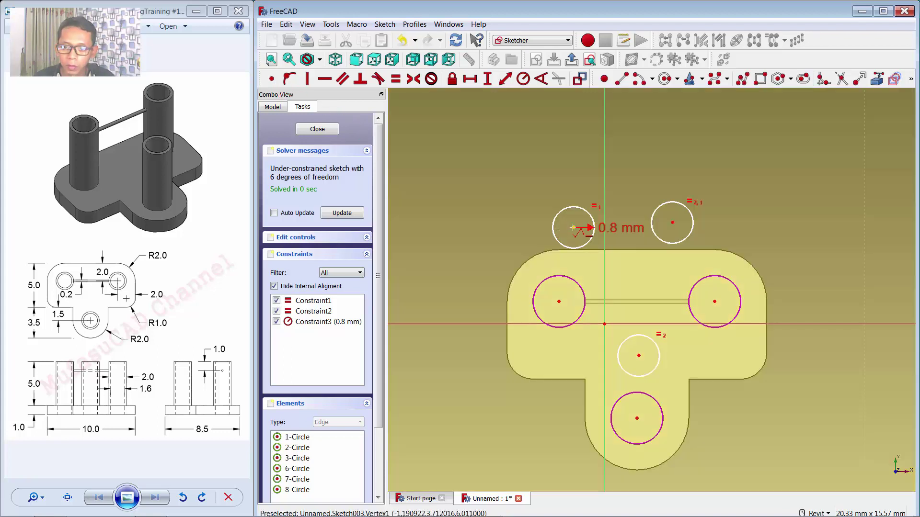
click(558, 301)
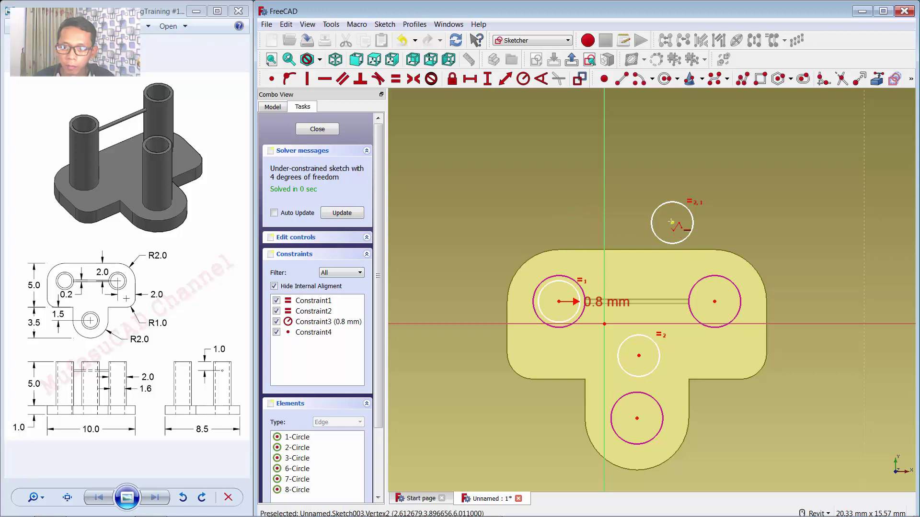
click(714, 302)
click(638, 355)
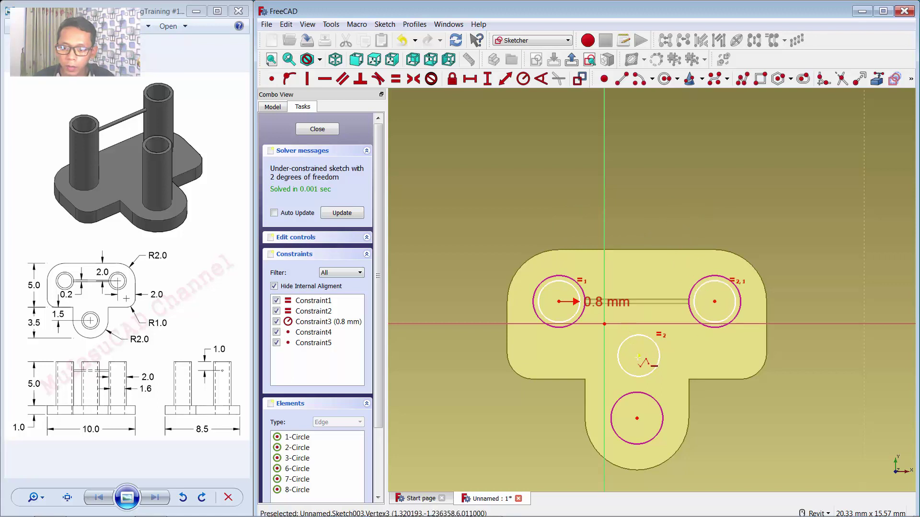
click(636, 419)
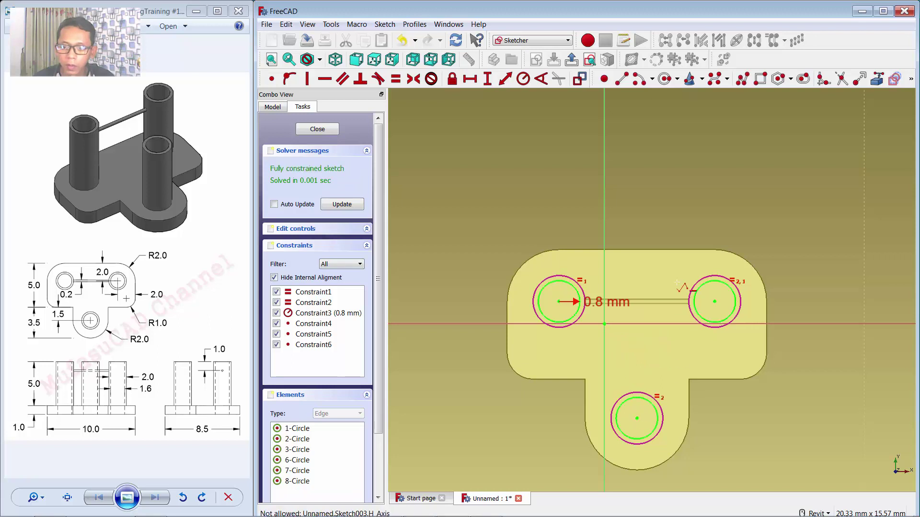
click(319, 130)
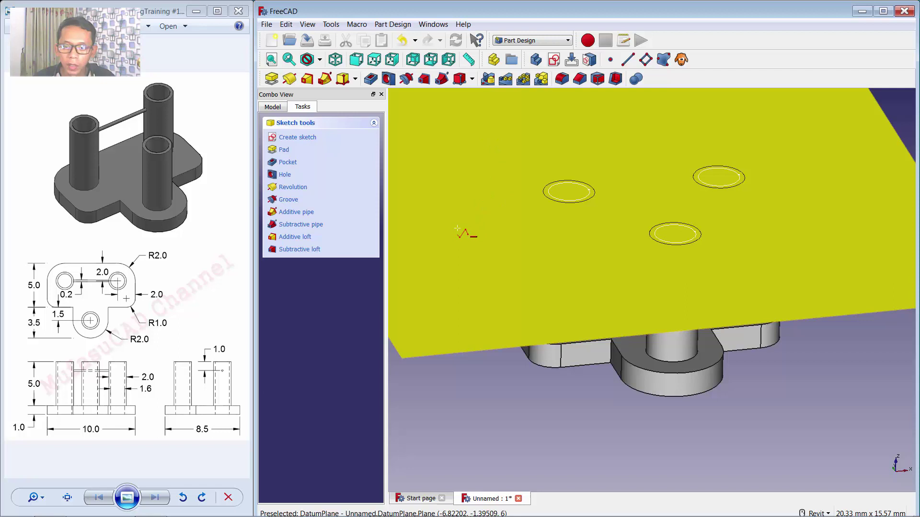
Step: Delete the datum plane at the tube tops despite its dependencies
click(466, 228)
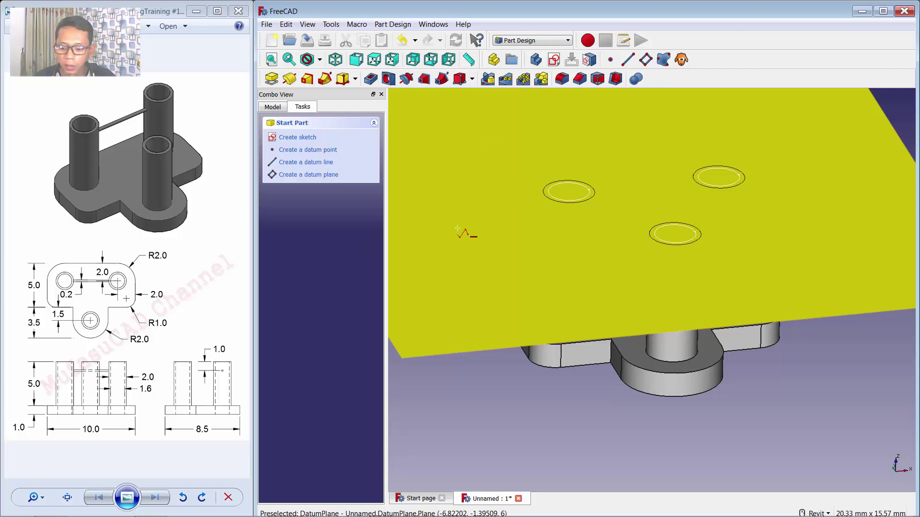
key(Delete)
click(603, 303)
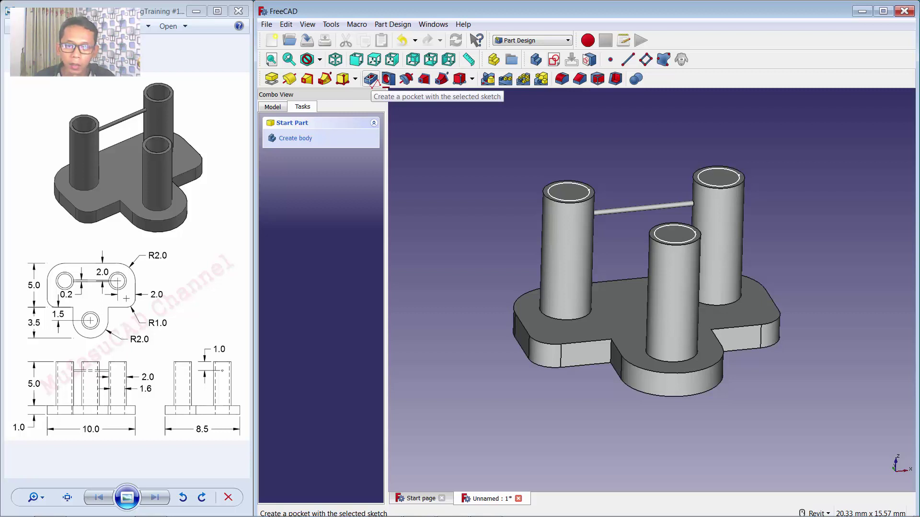
Step: Pocket the three 0.8 mm circles Through all to hollow out the tubes
click(371, 79)
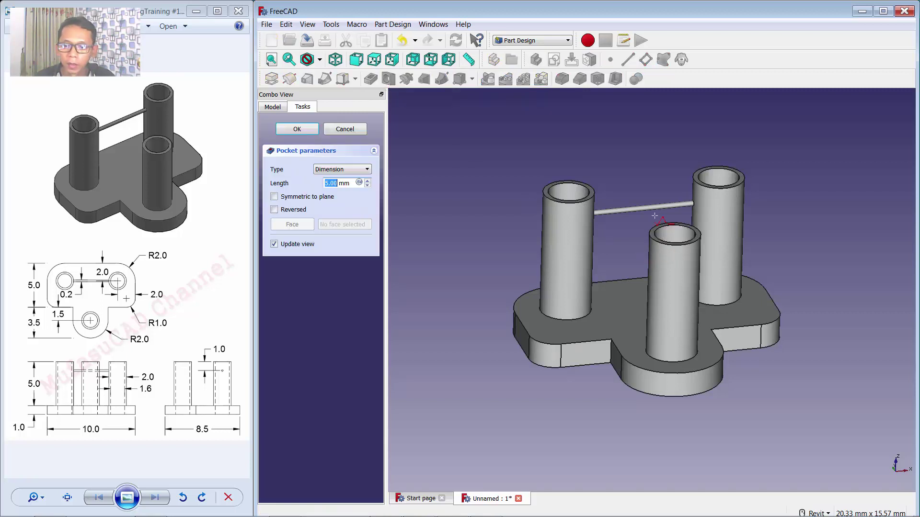
shift+middle_drag(644, 191, 642, 274)
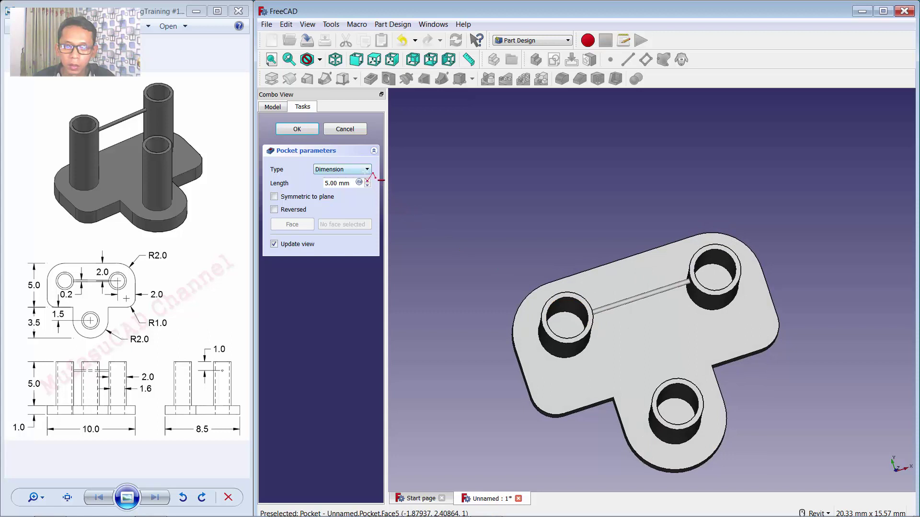
click(367, 170)
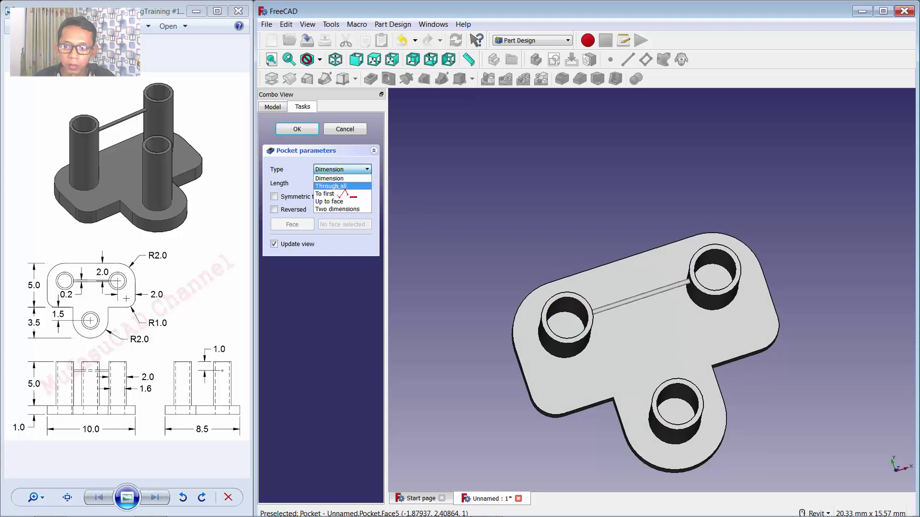
click(343, 188)
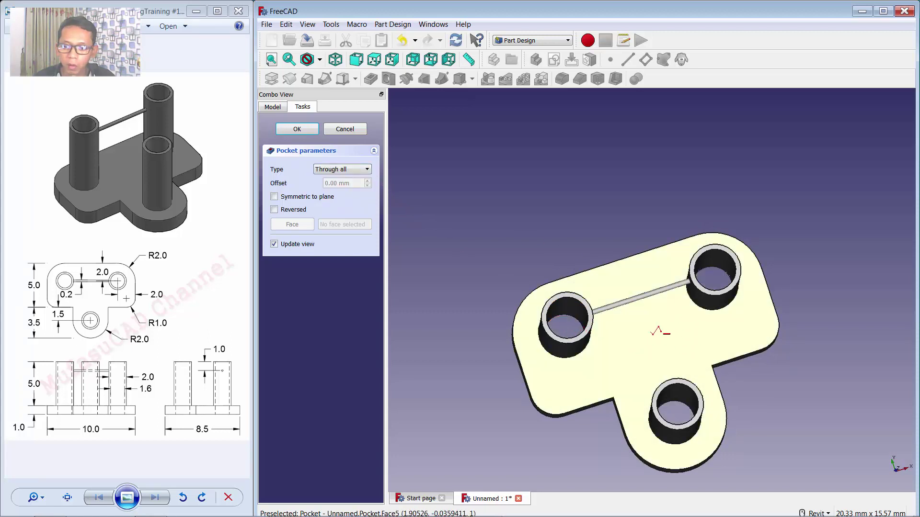
middle_drag(661, 320, 660, 298)
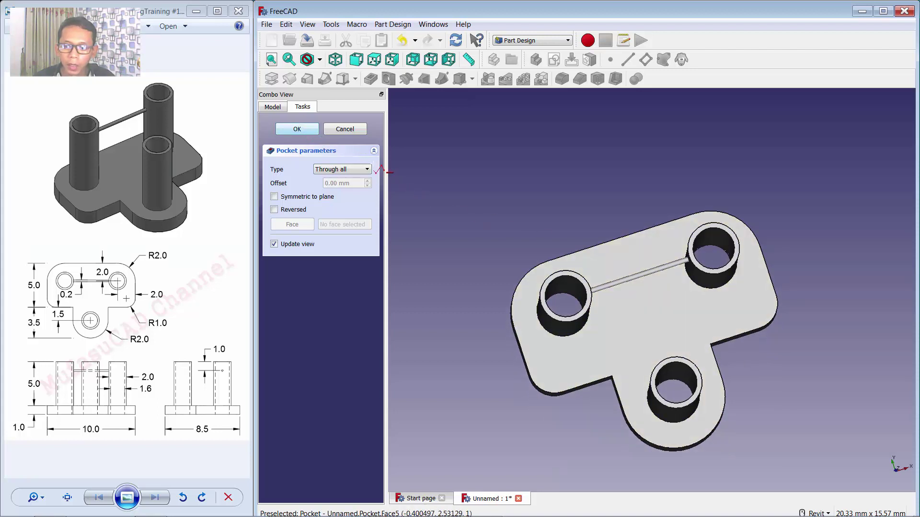
key(Return)
key(0)
mouse_move(651, 328)
shift+middle_down()
mouse_move(647, 136)
mouse_move(650, 251)
mouse_move(660, 271)
shift+middle_up()
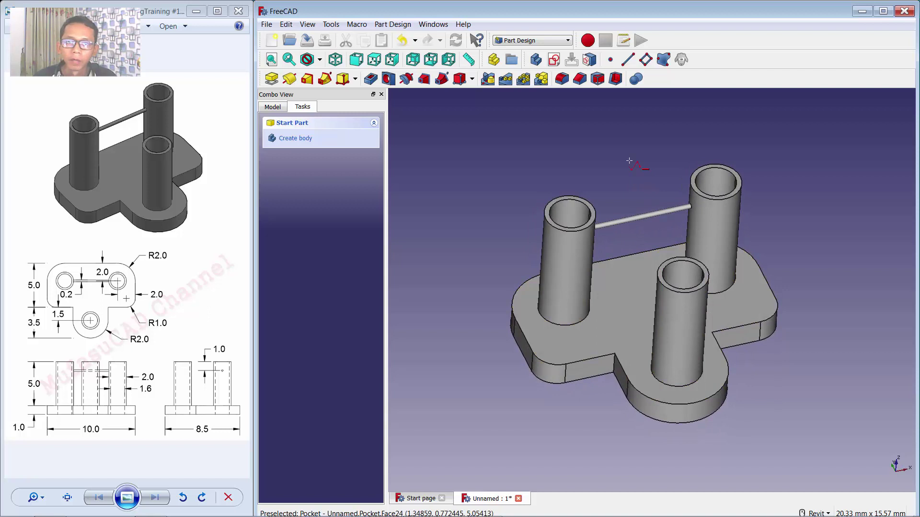